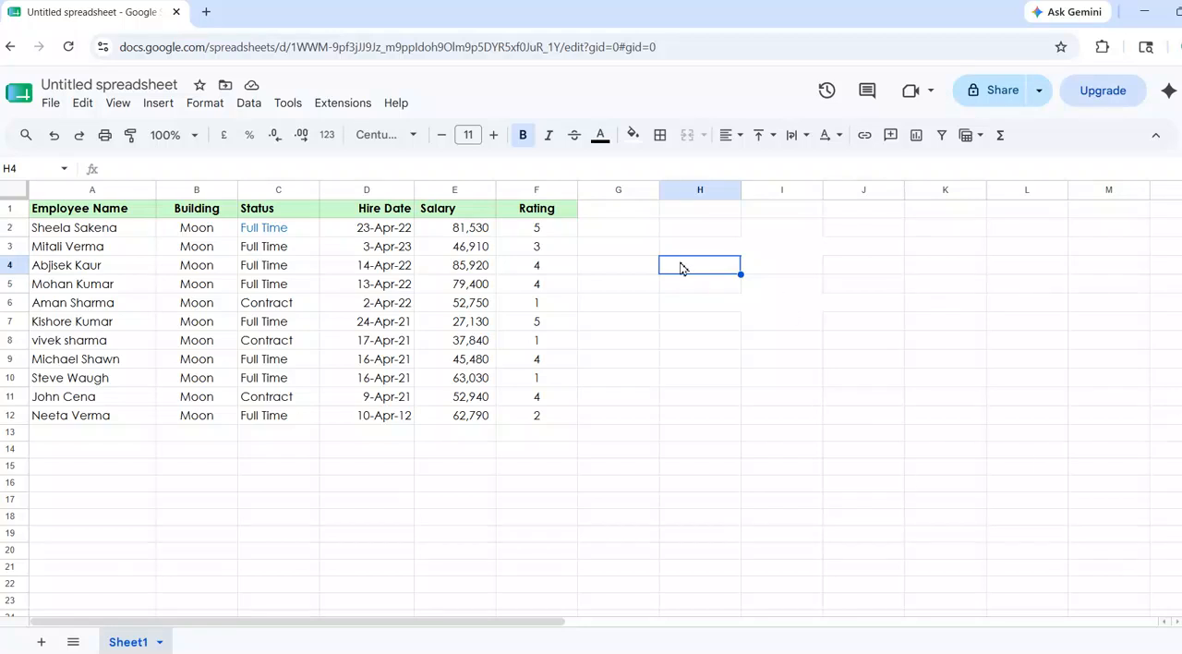
Enter the heading "Query Formula-" in cell H4.
text(Qu)
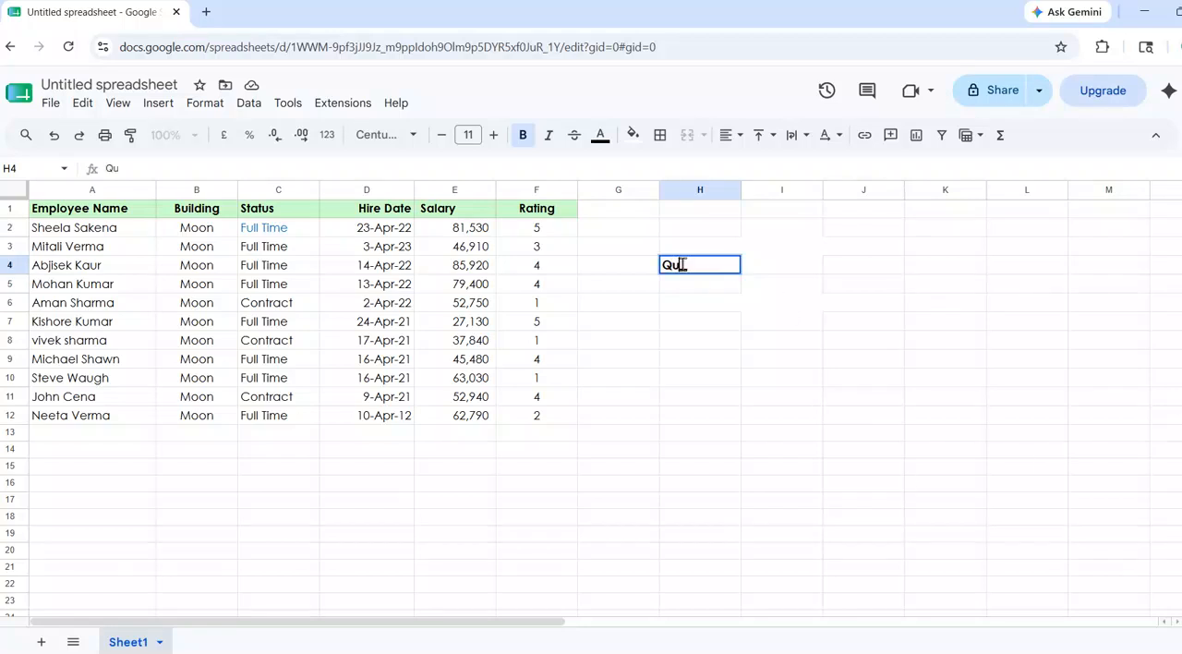
text(ery Formula-)
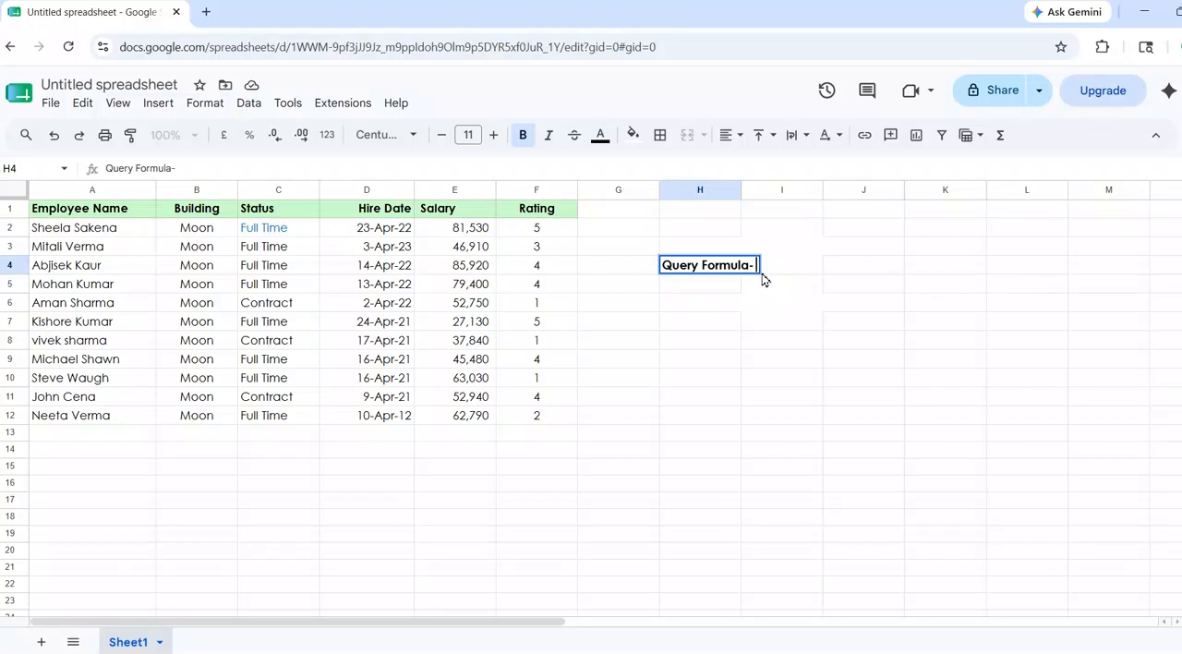
List Filter, Sort and Group in cells H5 to H7 under the Query Formula heading.
click(709, 291)
text(Filter)
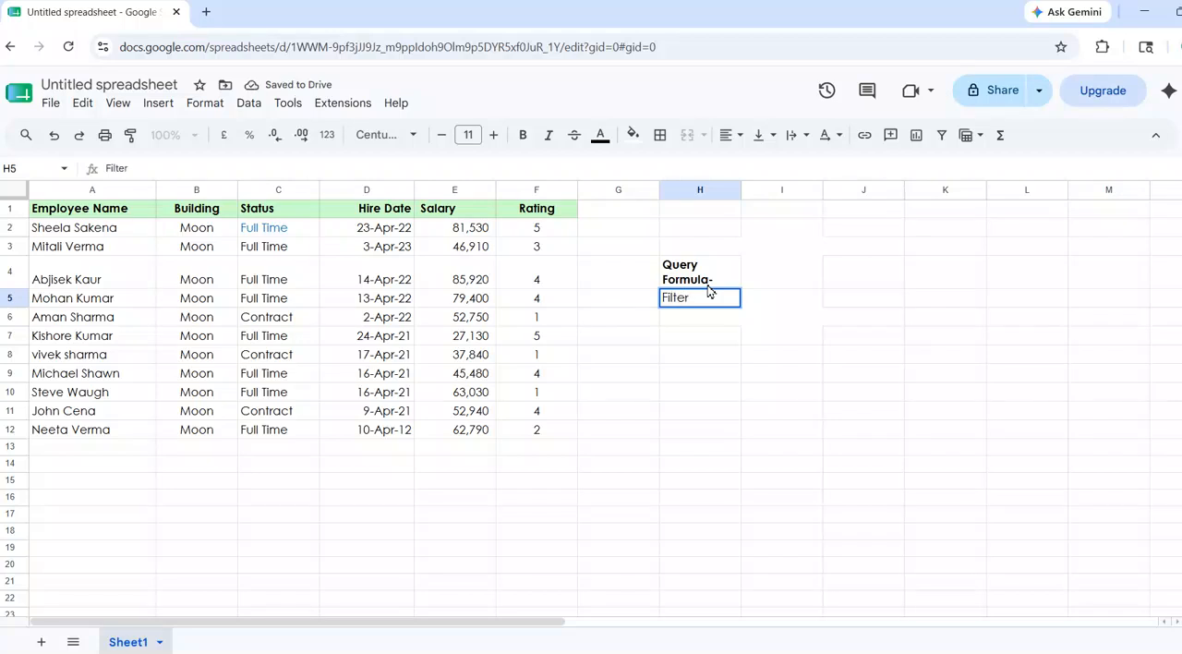
key(Return)
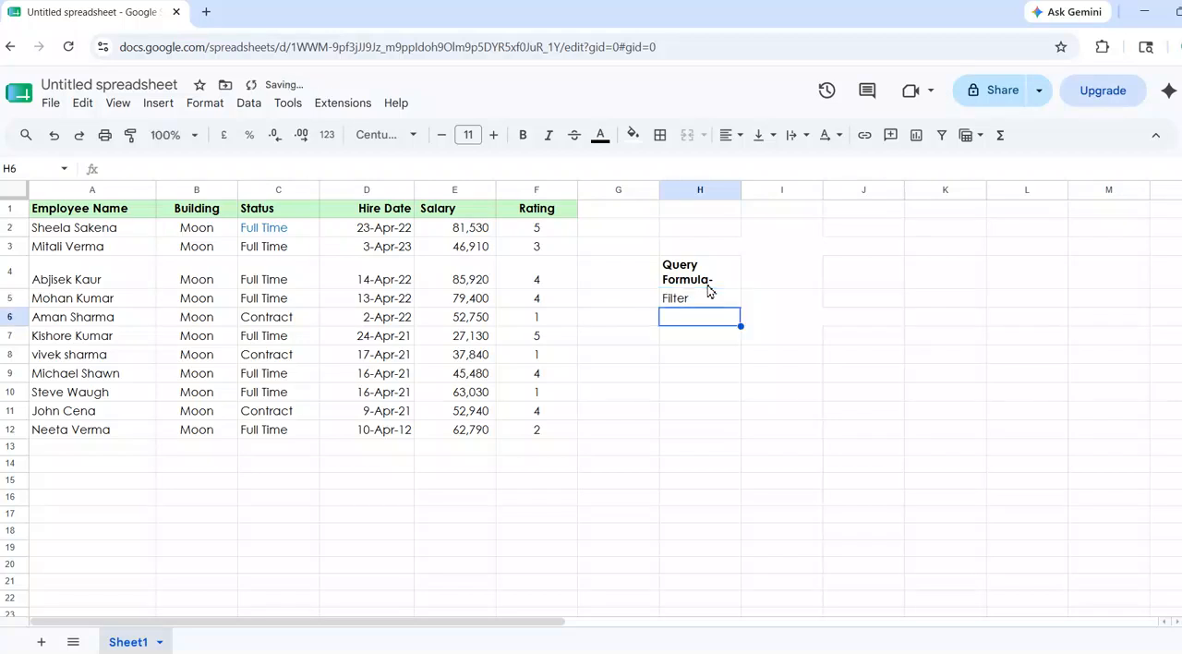
text(Sort)
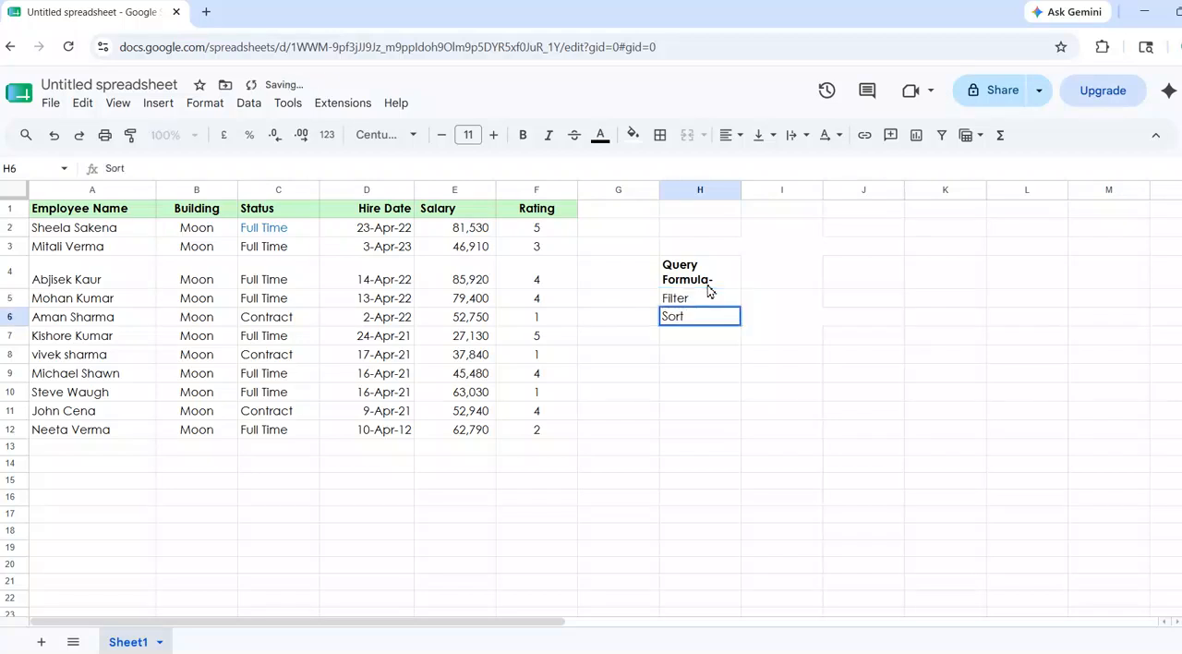
key(Return)
text(Group)
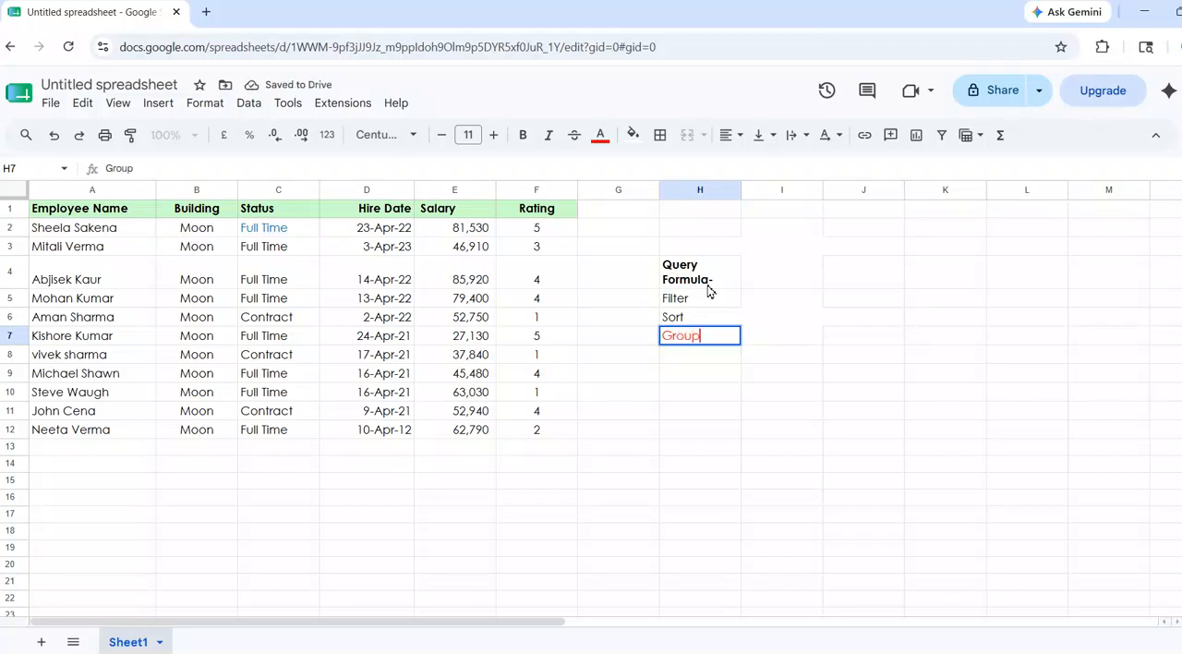
text(,)
key(BackSpace)
click(710, 360)
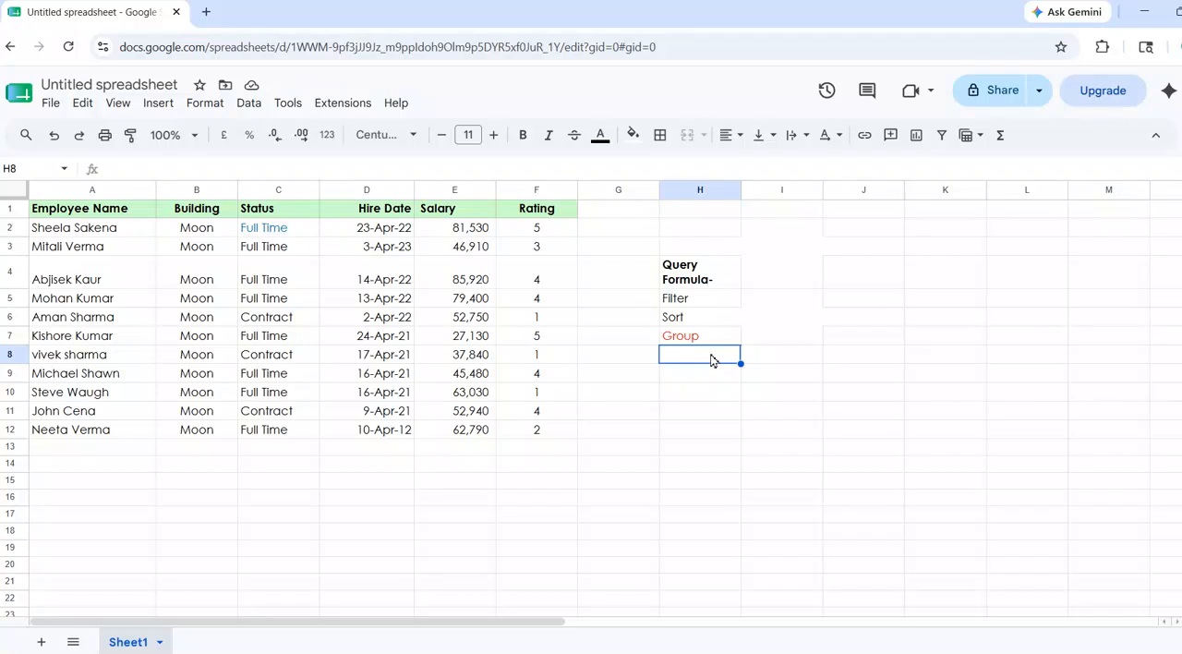
Enter the heading "Clauses" in cell J4.
click(862, 269)
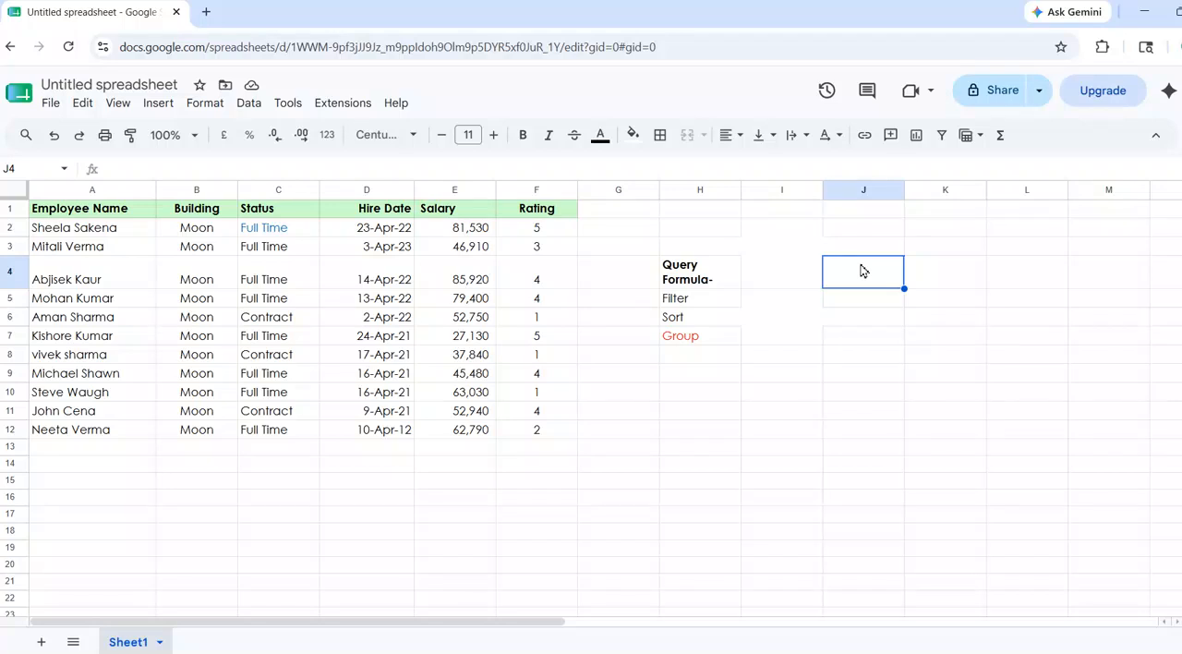
text(Clua)
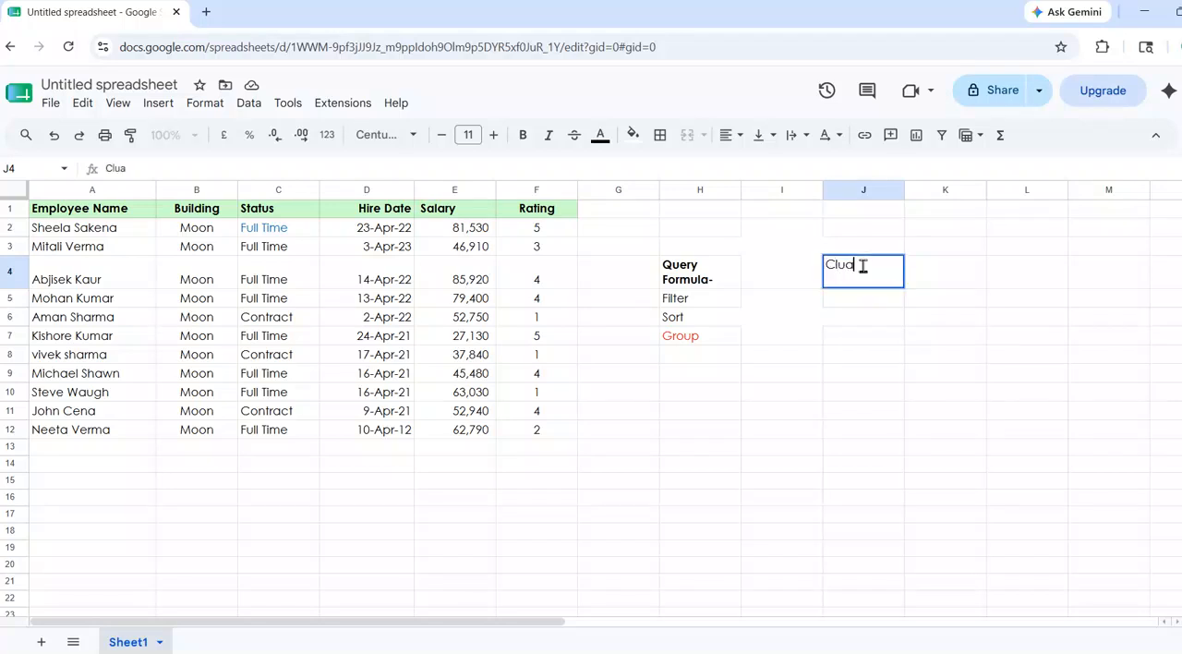
key(BackSpace)
text(se)
key(BackSpace)
key(BackSpace)
key(BackSpace)
text(auses)
key(Return)
List the clauses Select, Where and Group BY in cells J5 to J7.
text(Select)
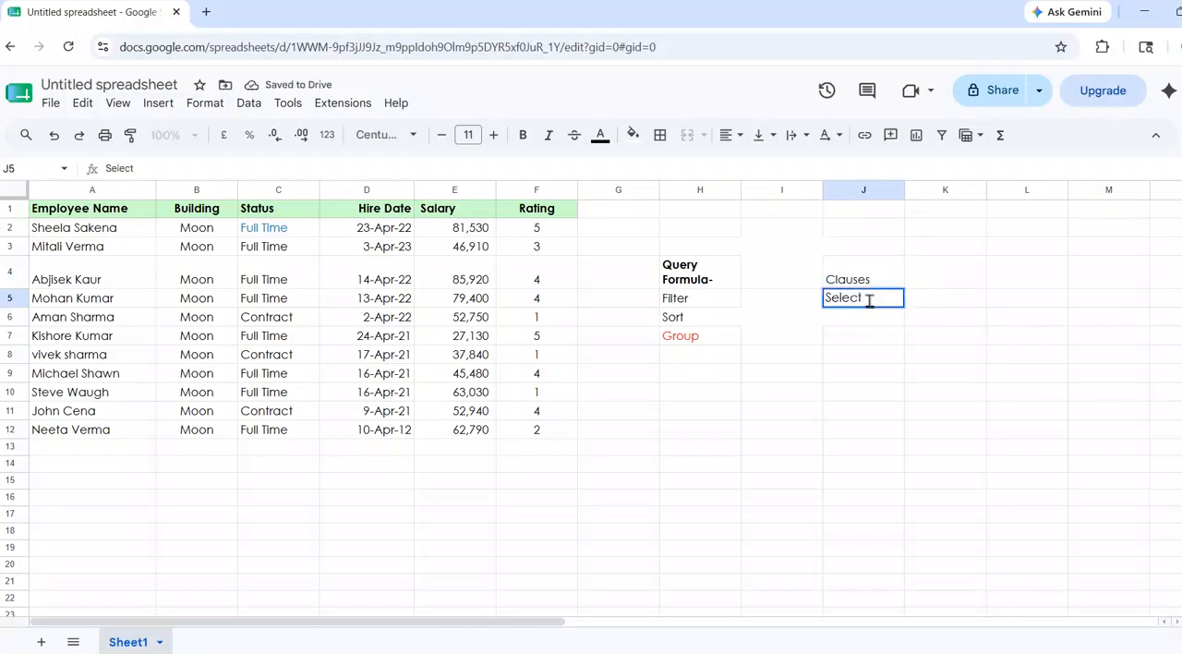
key(Return)
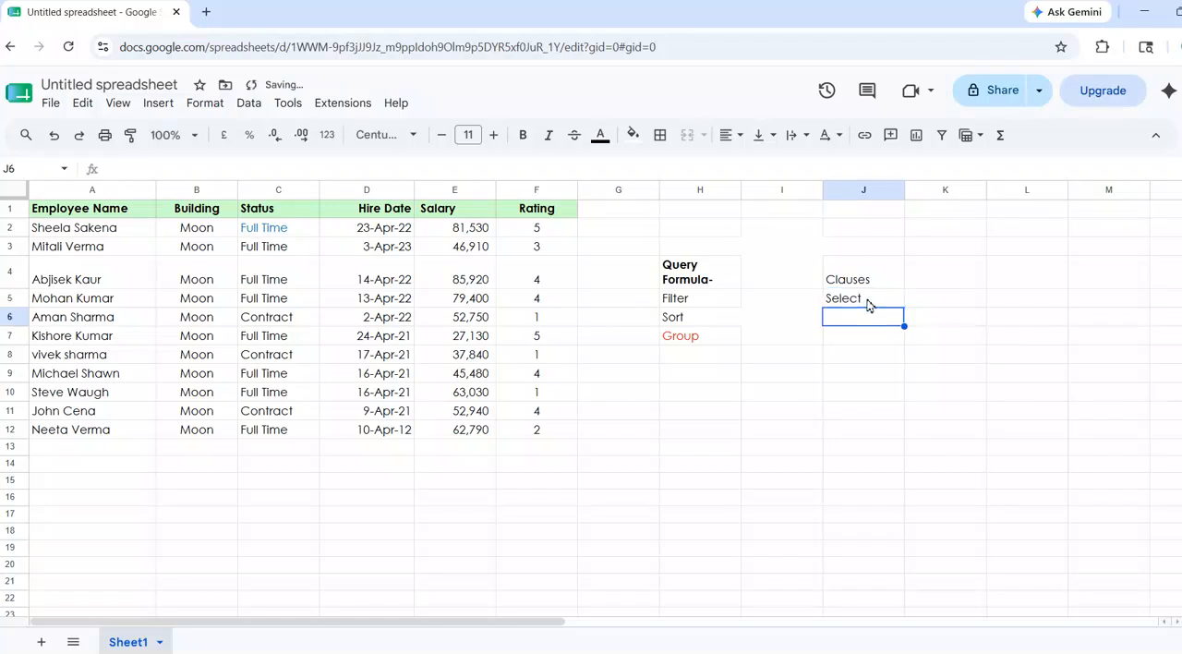
text(Where)
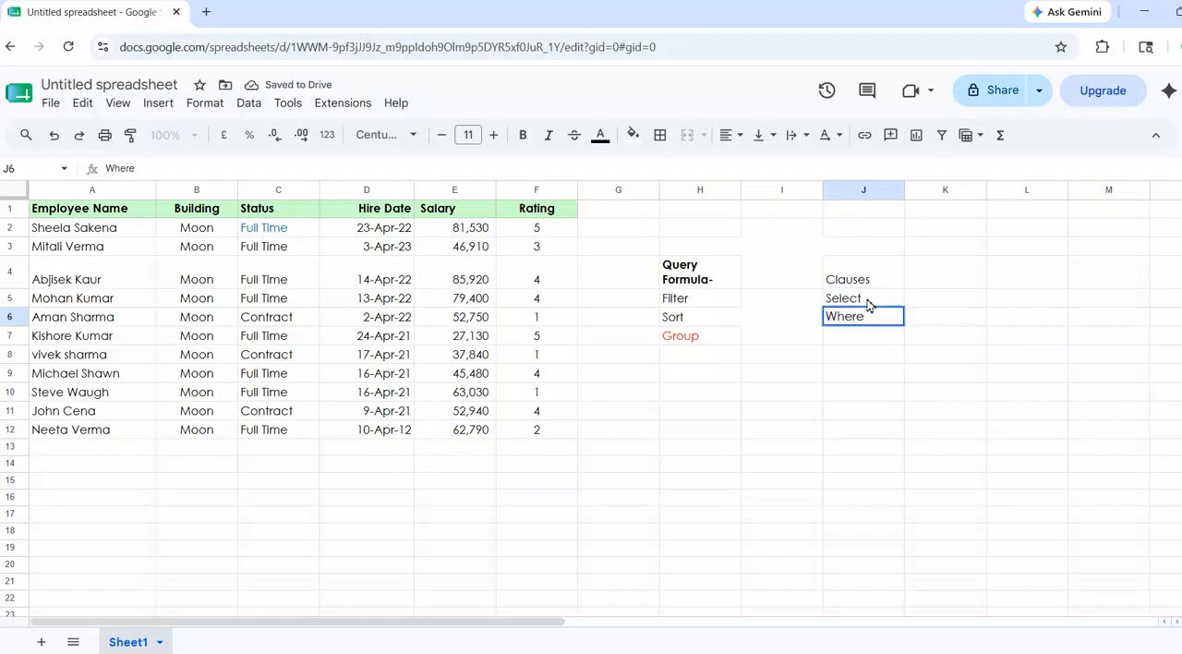
key(Return)
text(Groy)
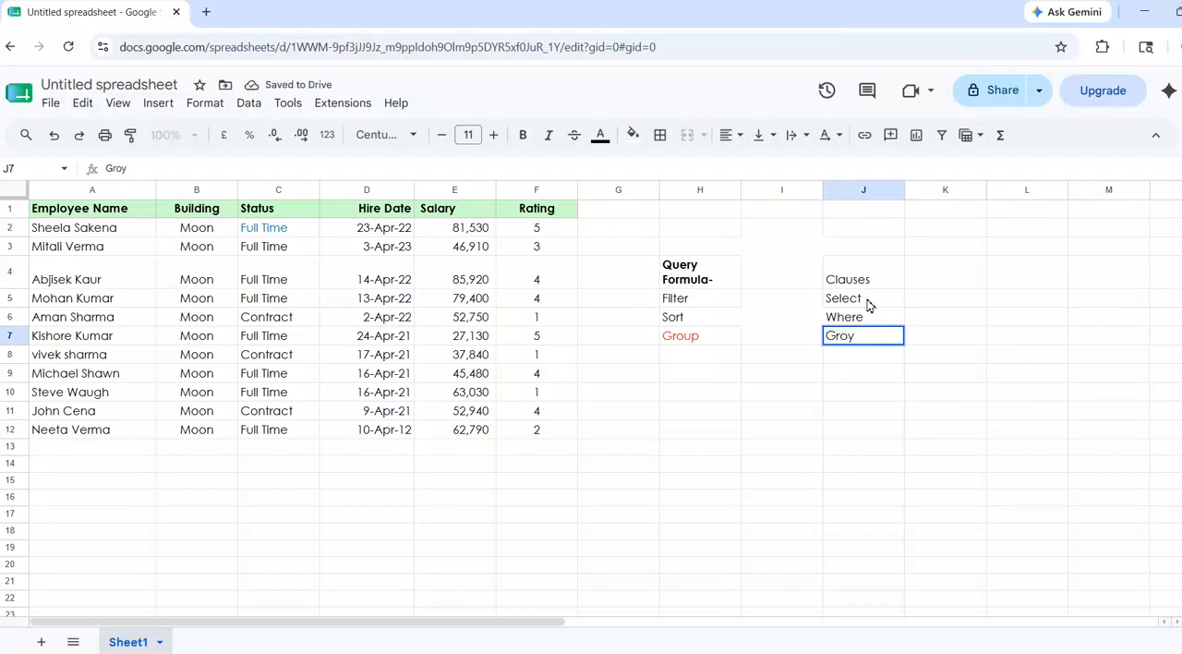
key(BackSpace)
text(up BY)
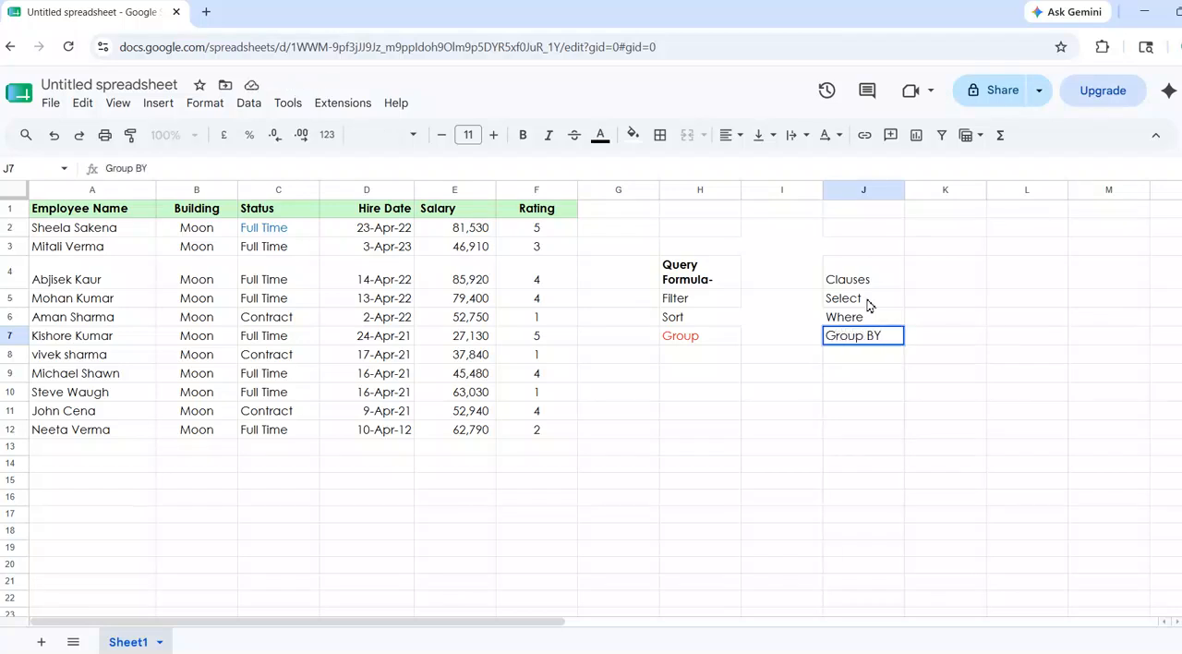
key(Return)
Continue the clause list with Pivot, Order By, Limit and Label in cells J8 to J11.
text(Pivot)
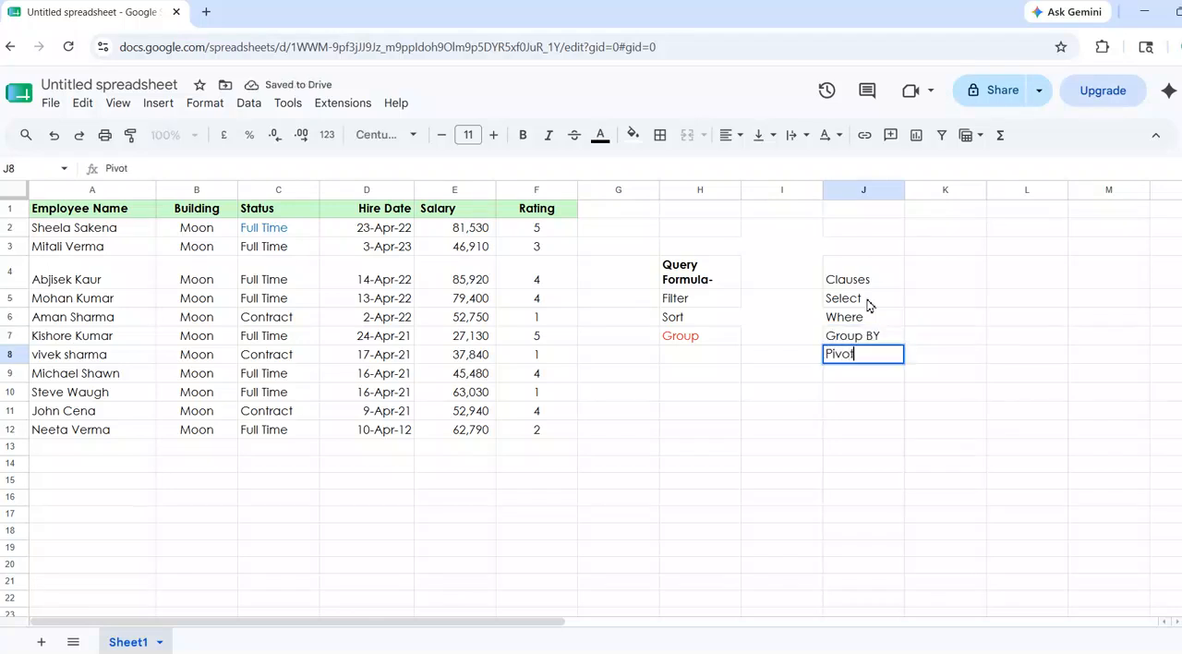
key(Return)
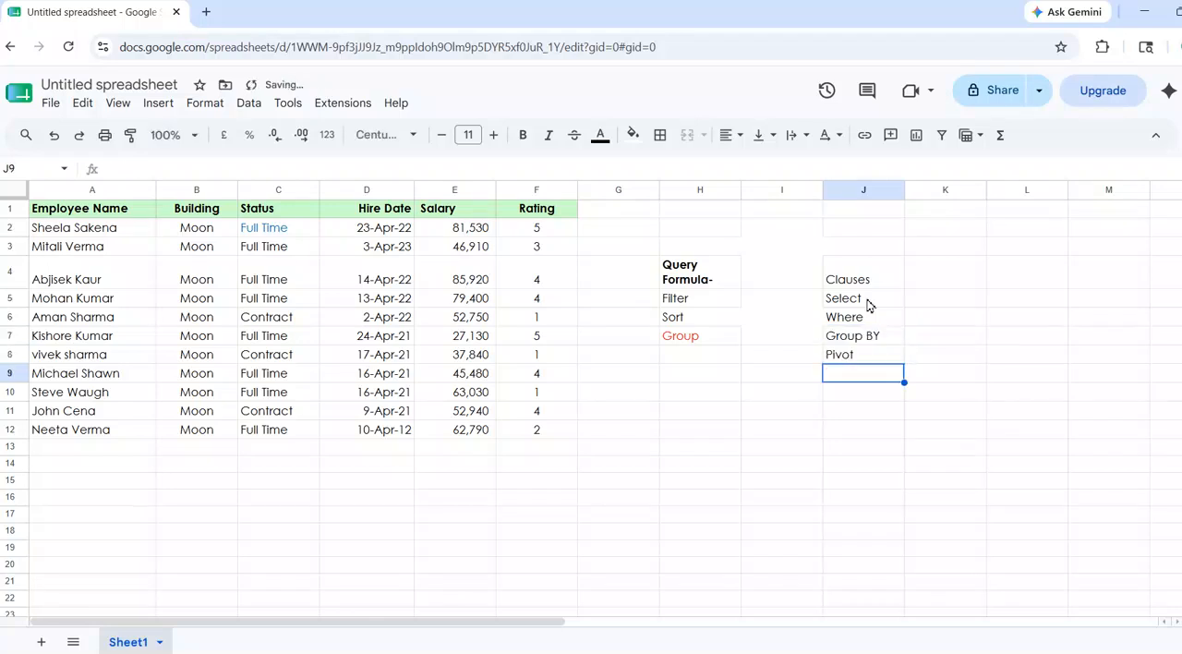
text(Ord)
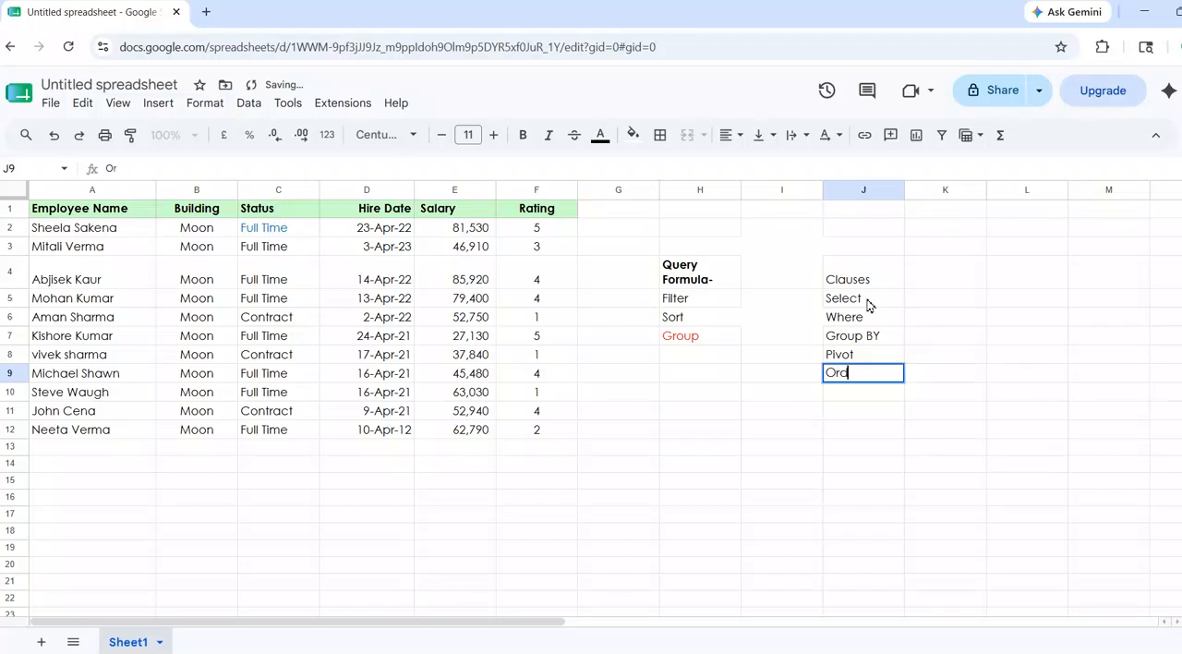
text(er By)
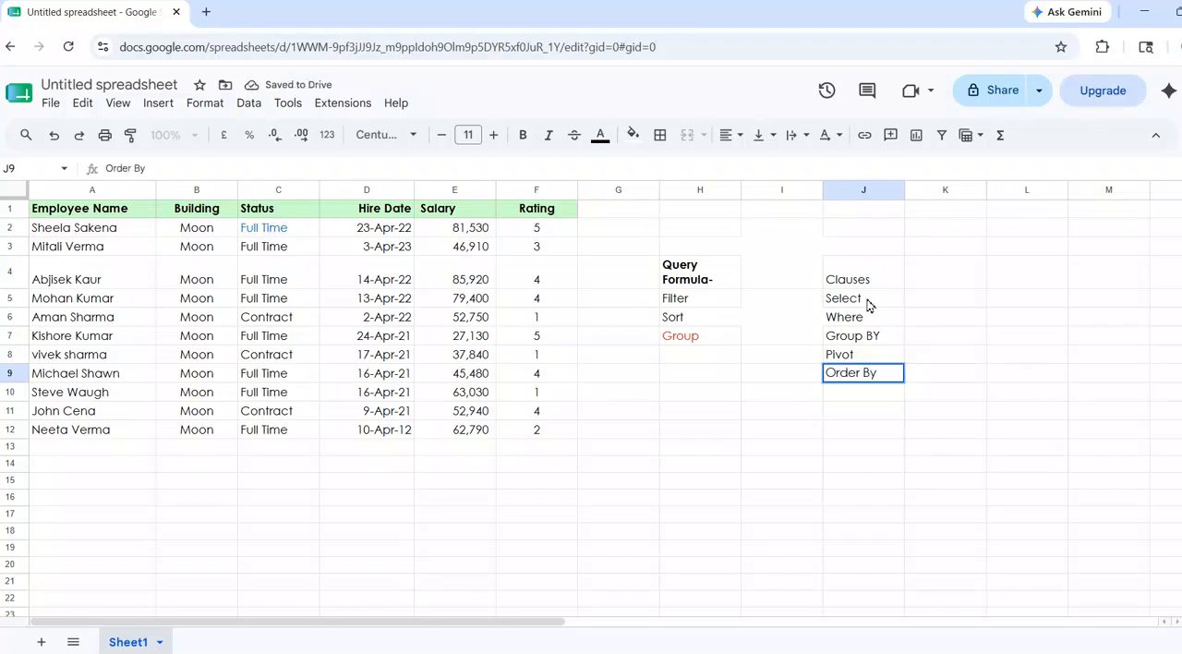
key(Return)
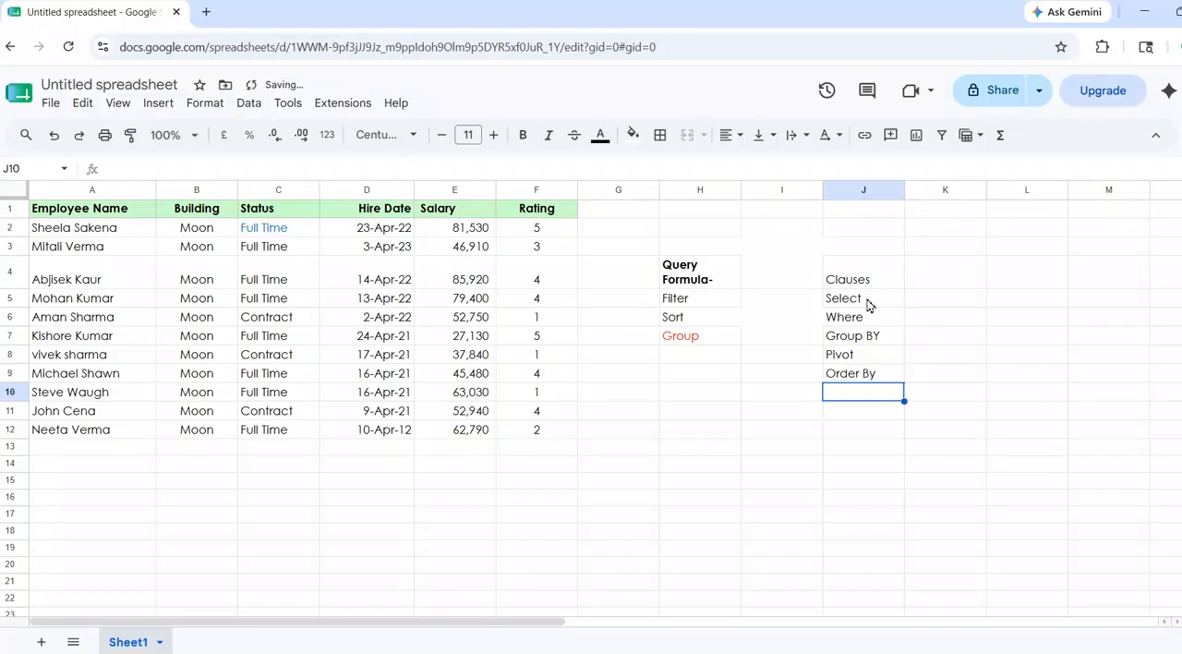
text(Limit)
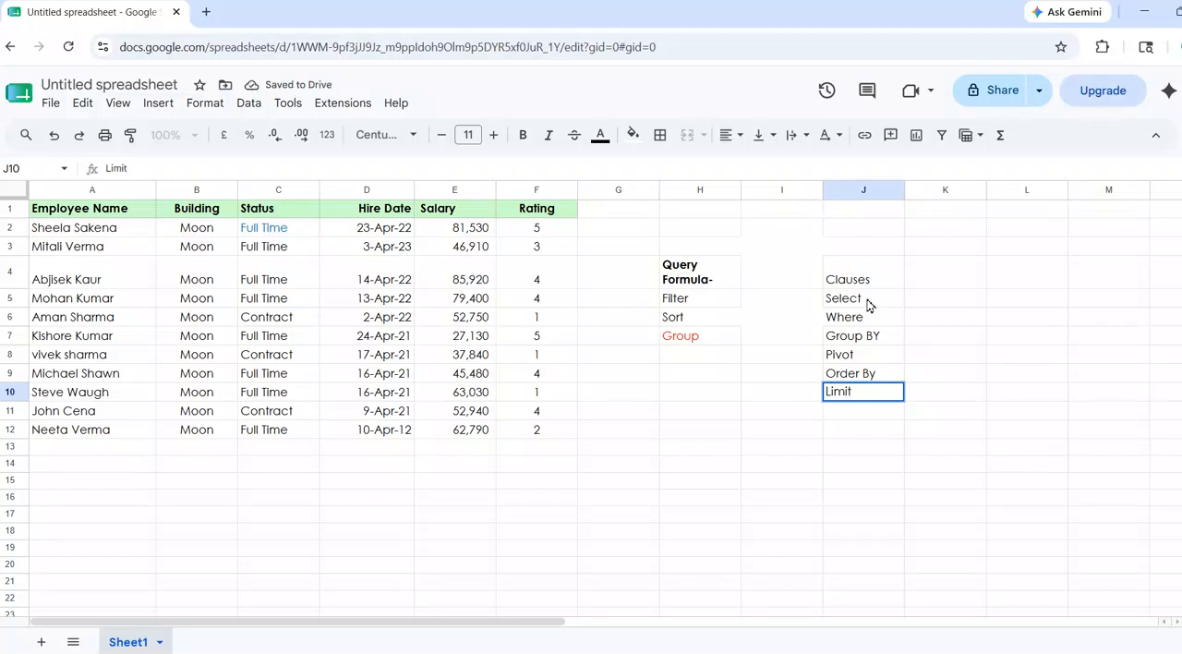
key(Return)
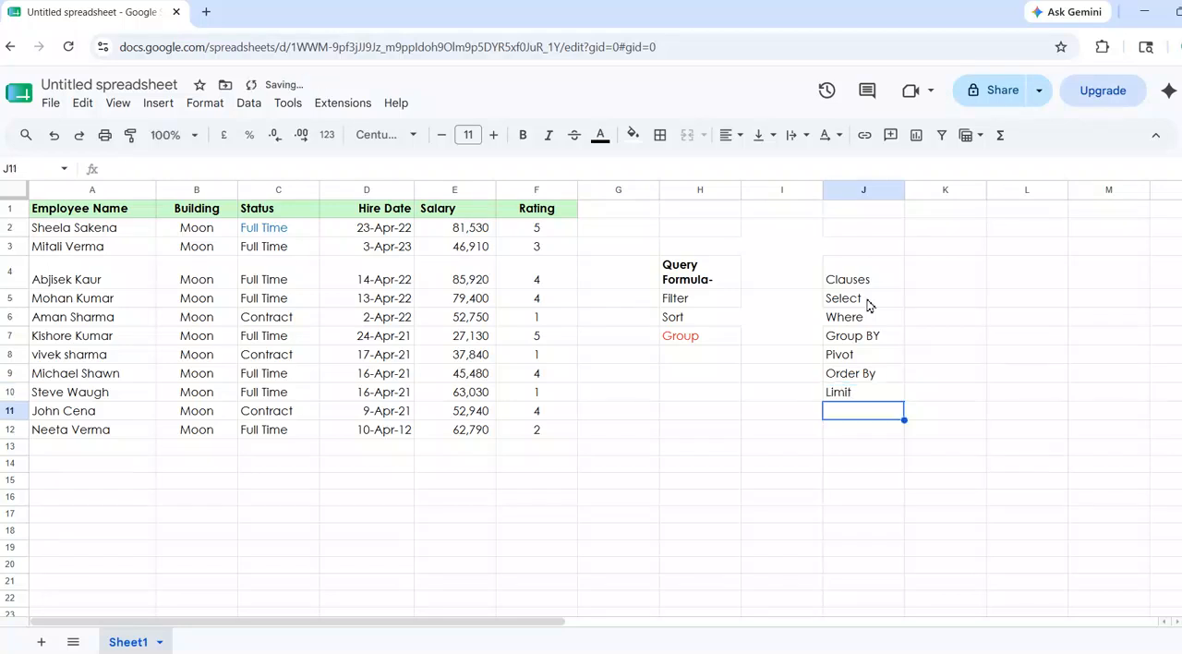
text(Label)
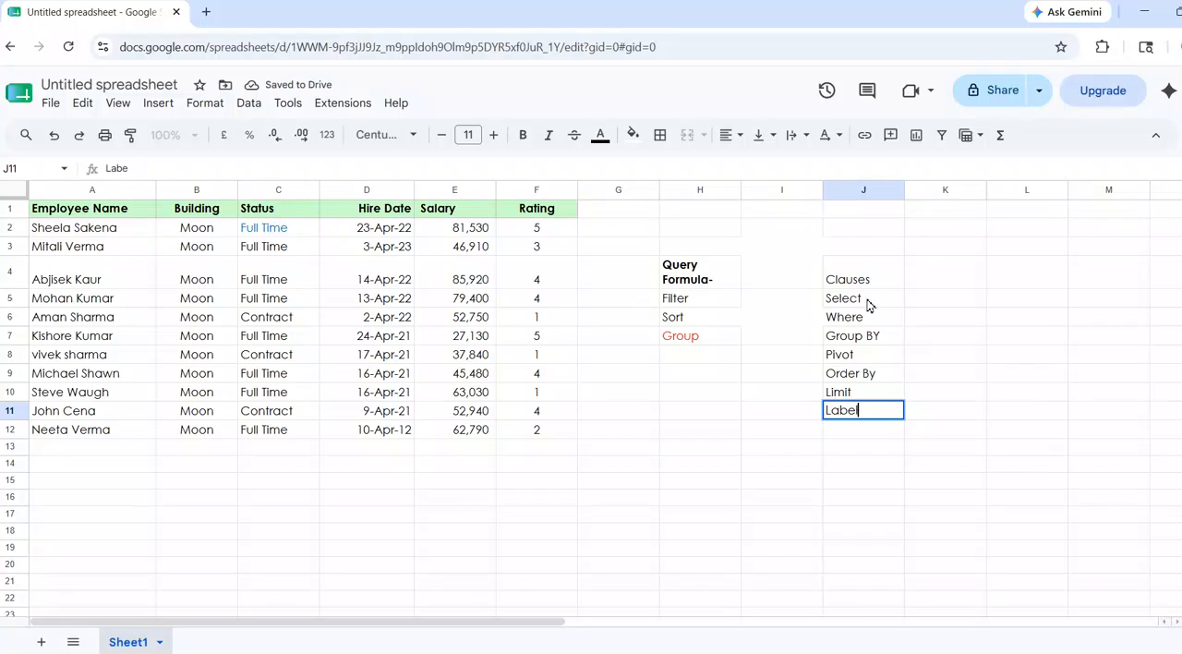
key(Return)
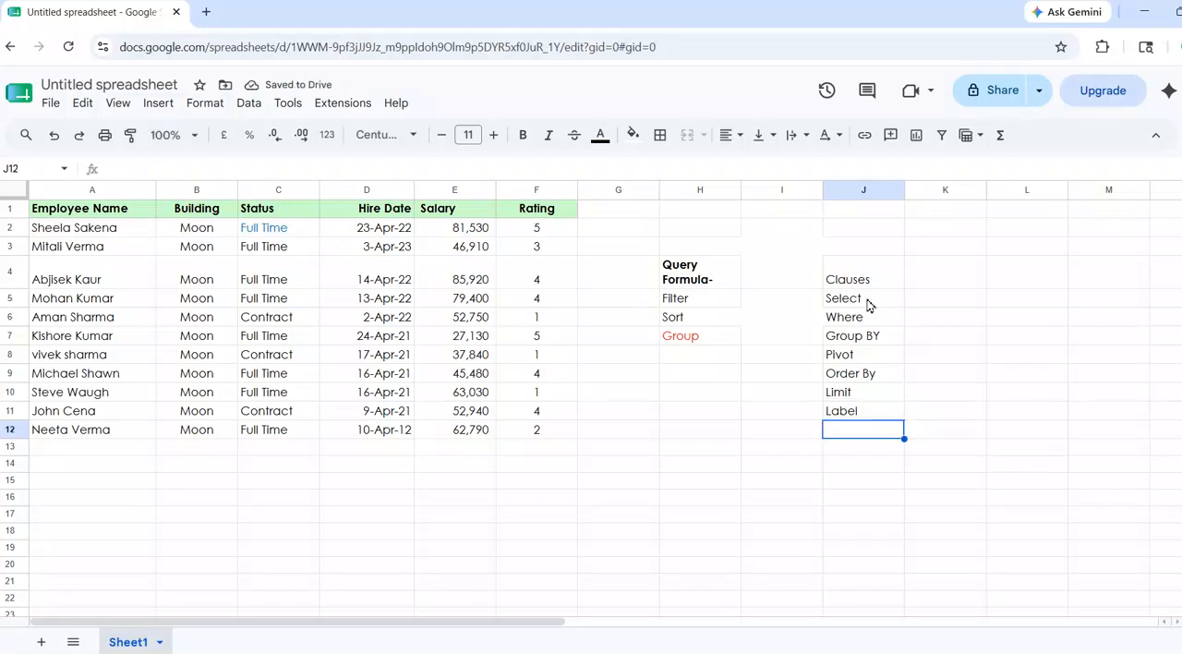
Enter the description "Chosse Cloumuns" in cell K5 beside the Select clause.
click(871, 298)
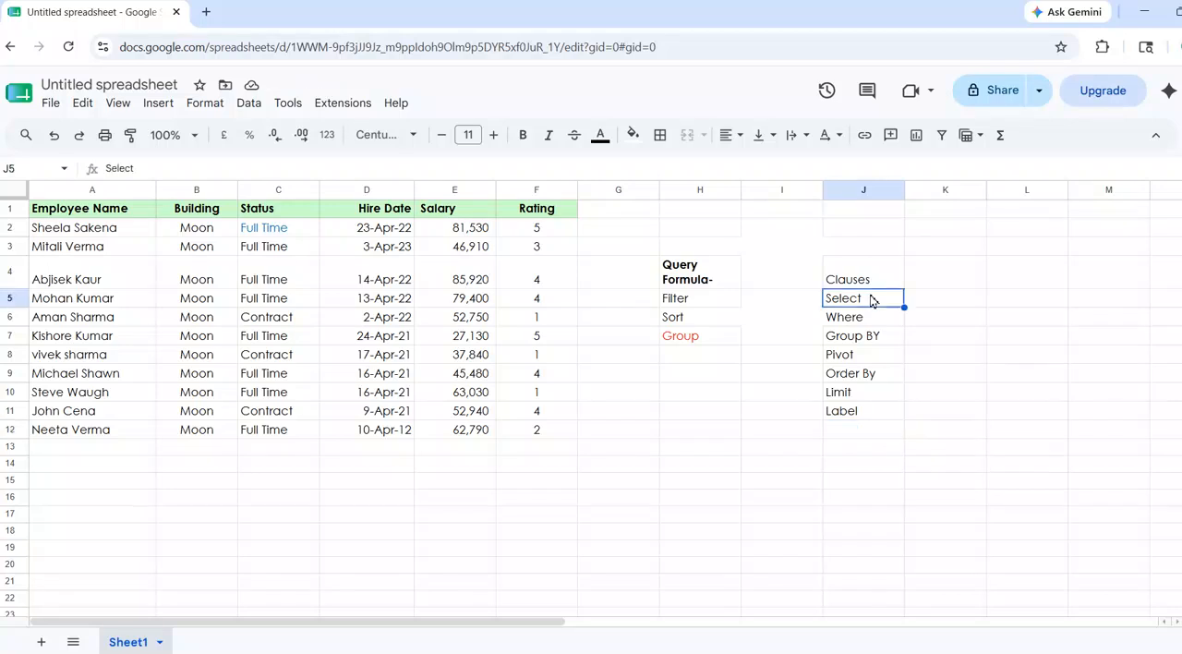
click(921, 302)
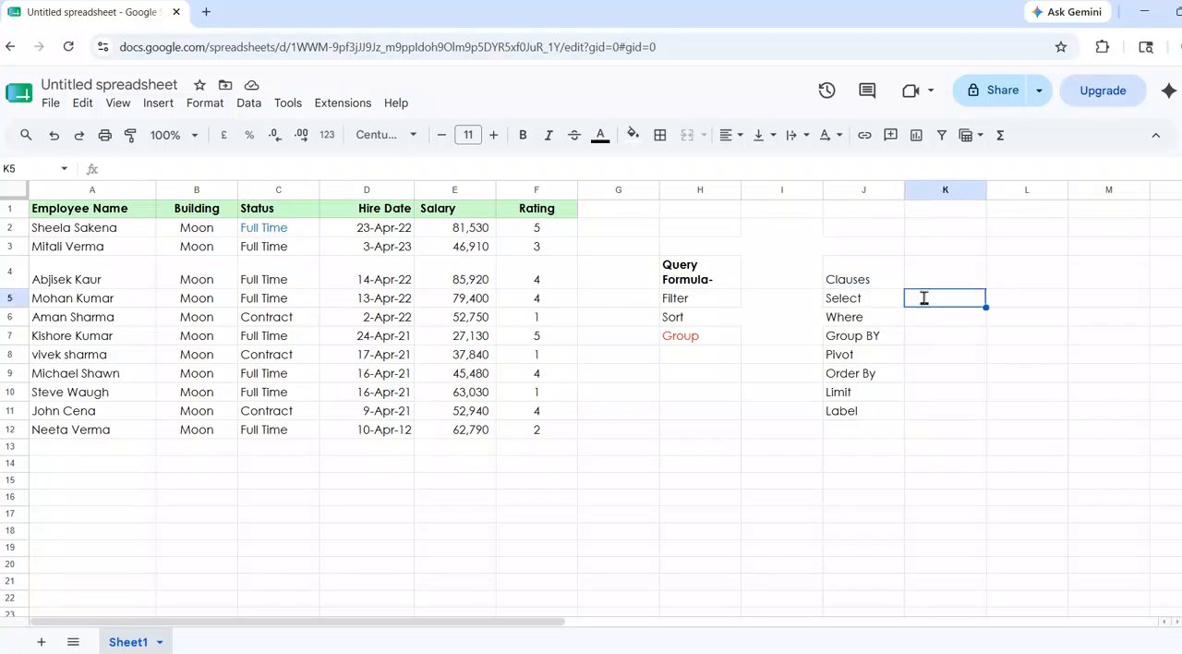
text(Chosse )
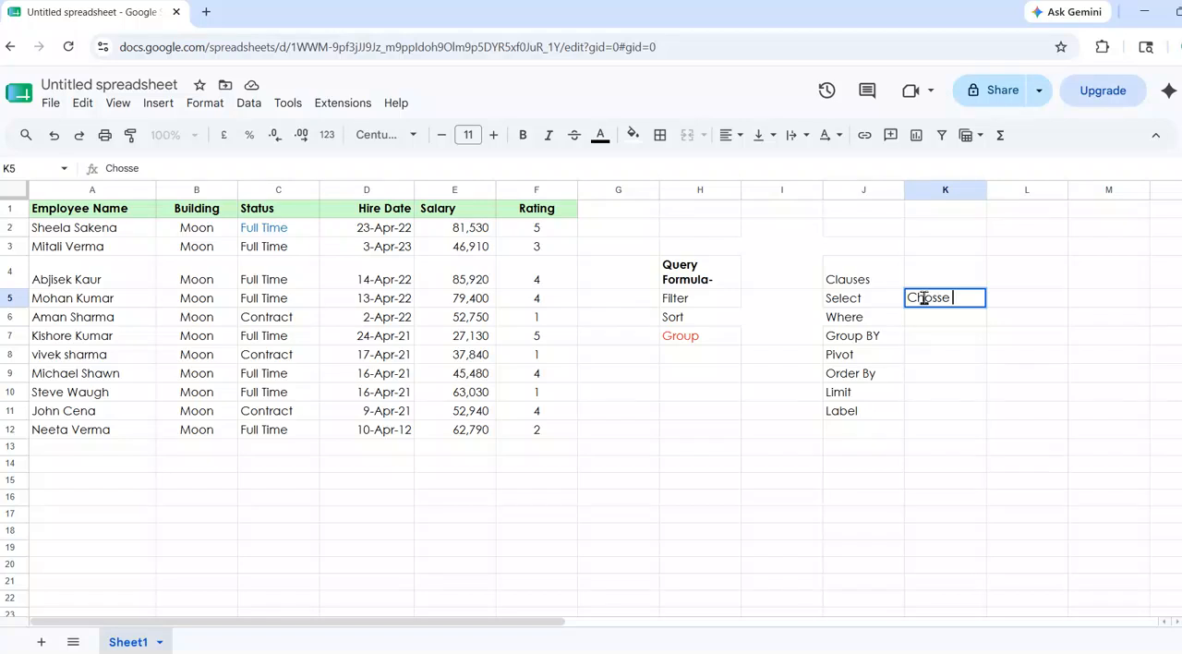
text(Cloumuns)
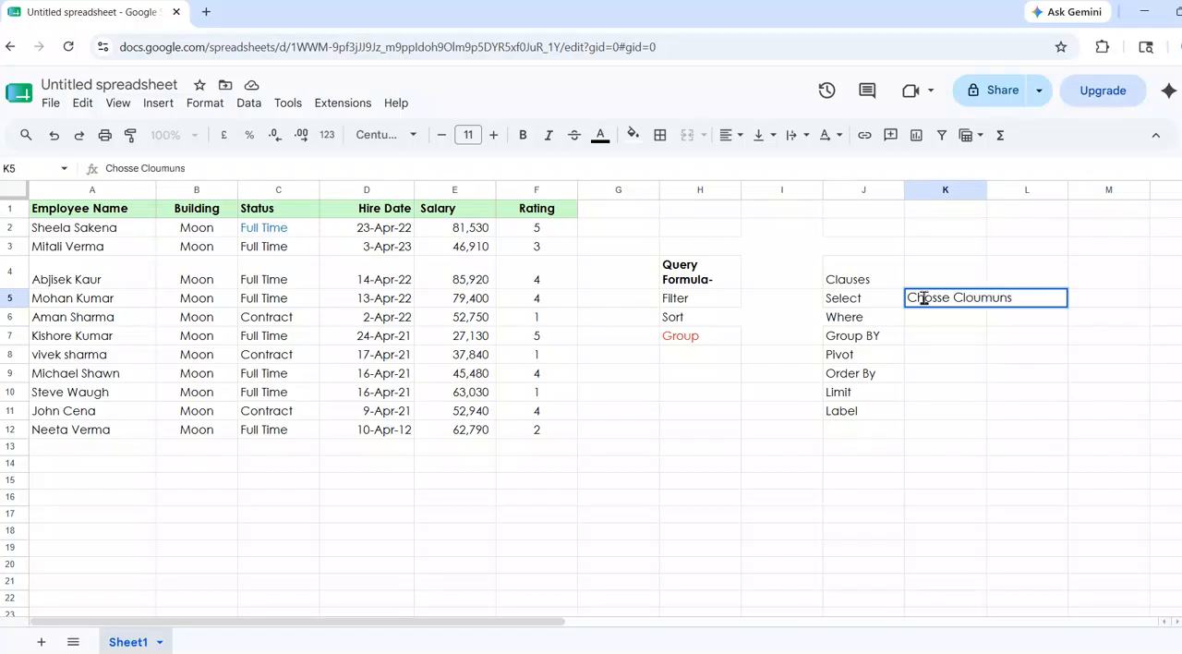
key(Return)
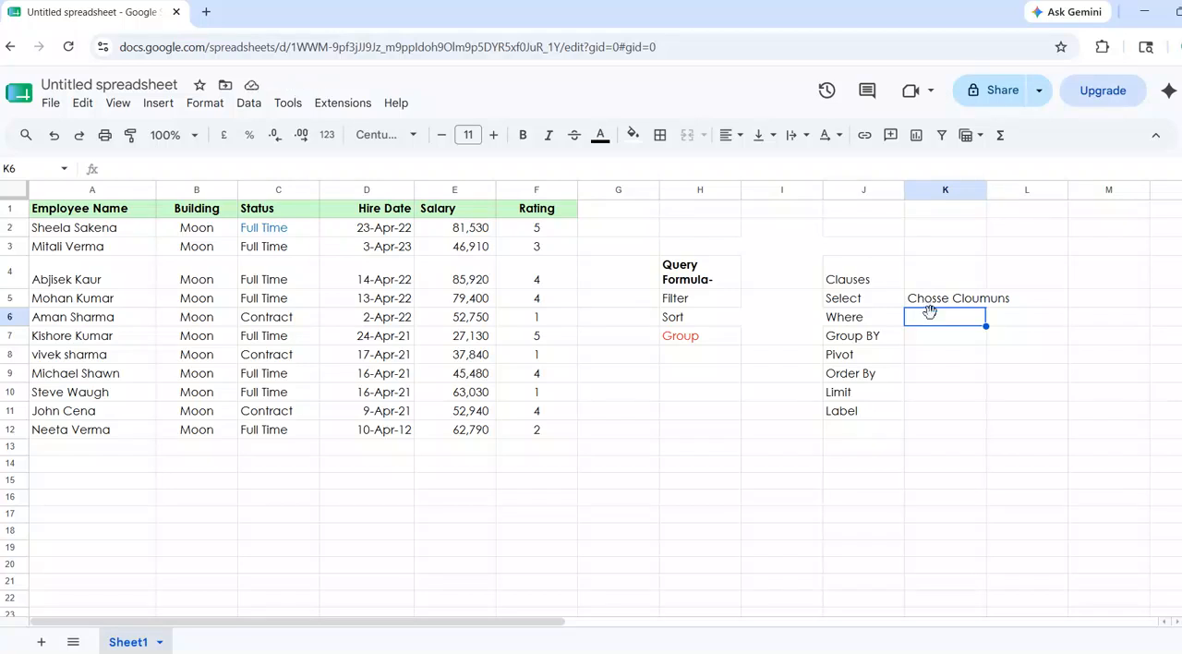
click(933, 339)
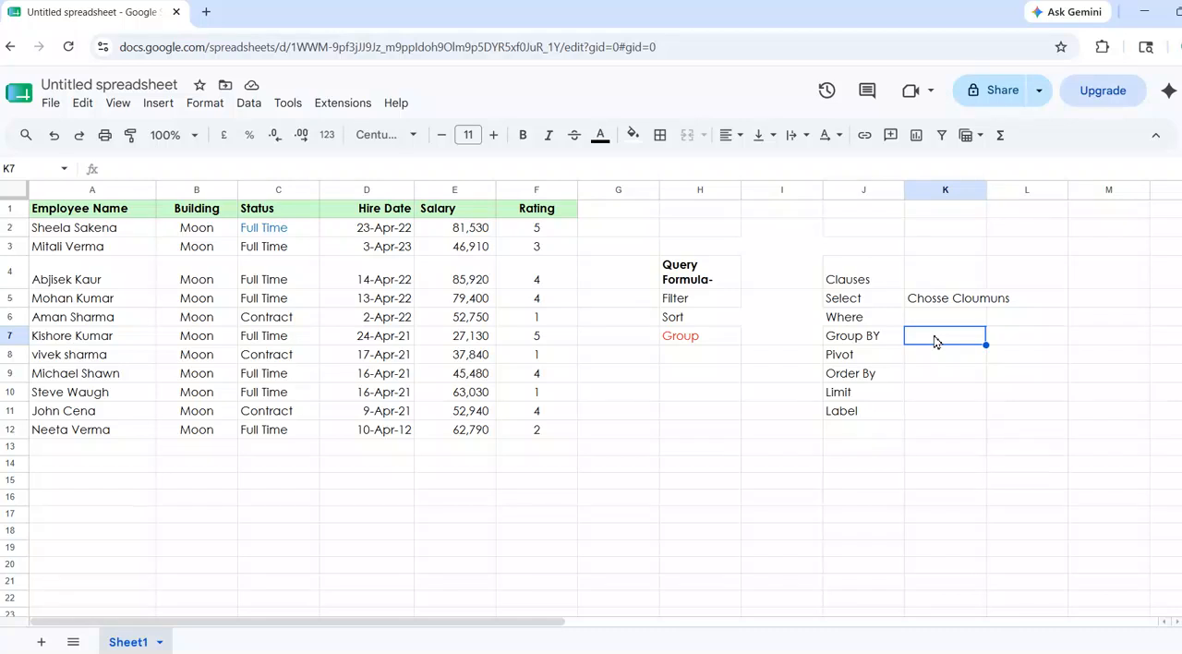
key(Down)
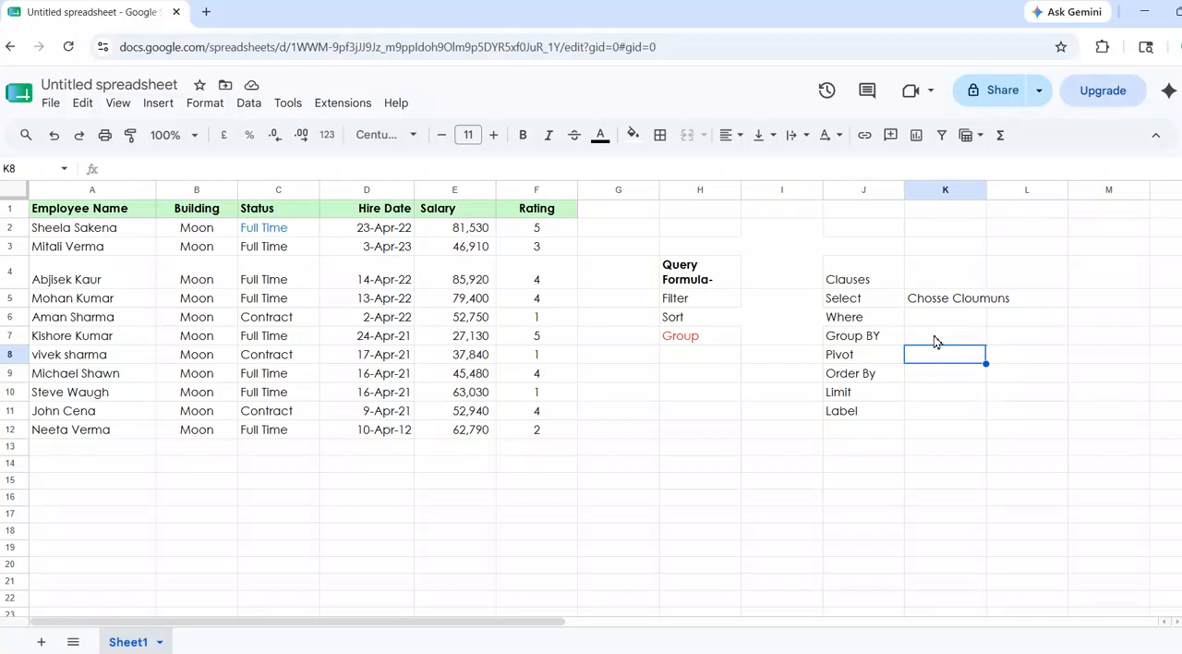
key(Down)
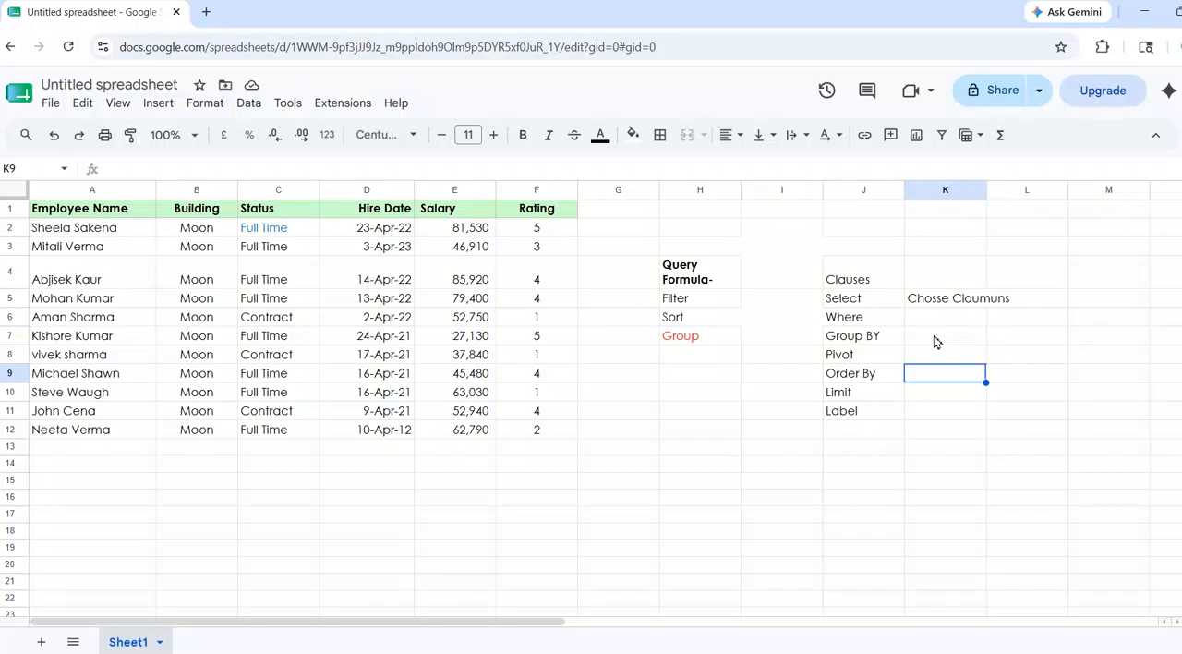
key(Down)
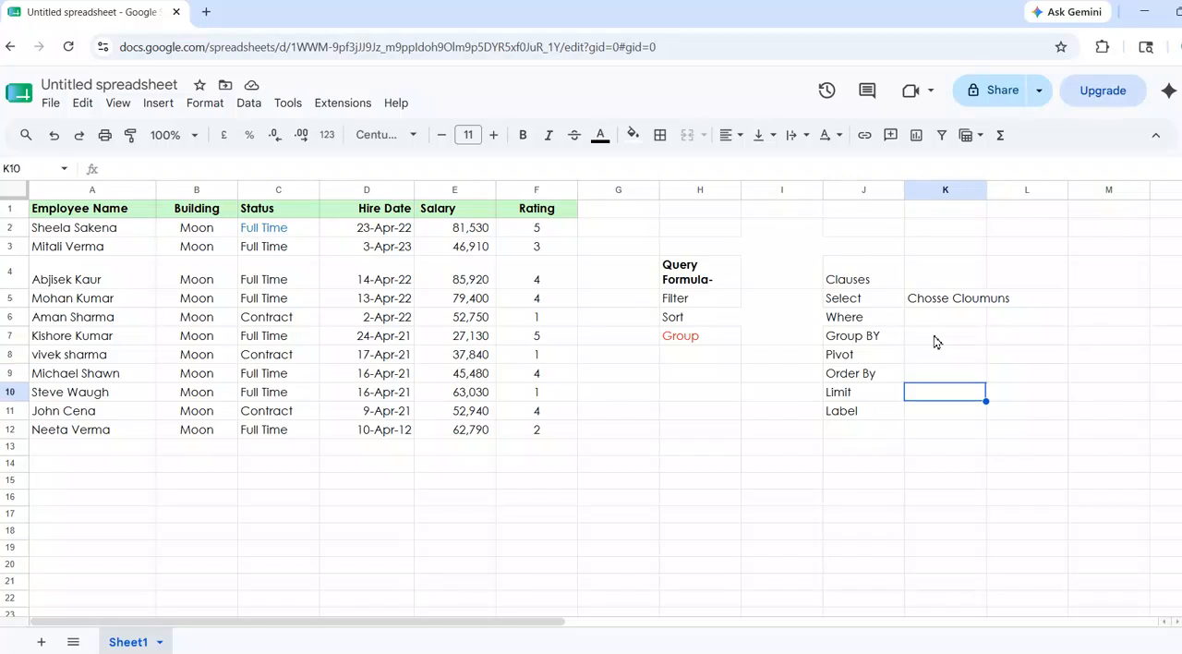
key(Down)
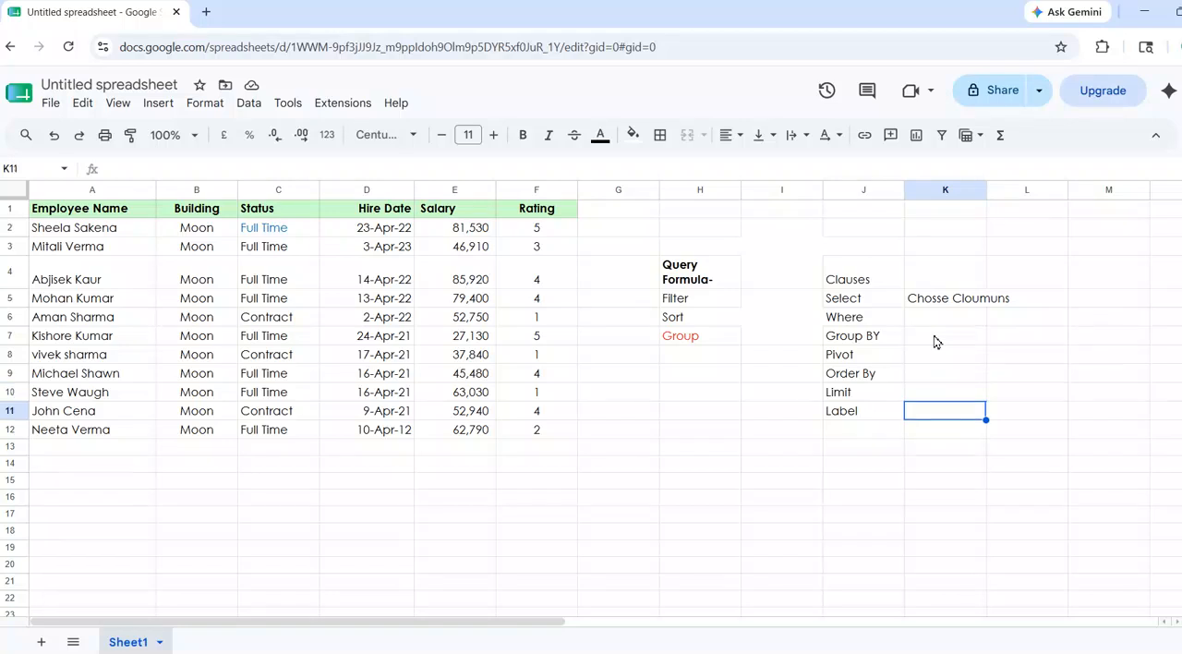
key(Left)
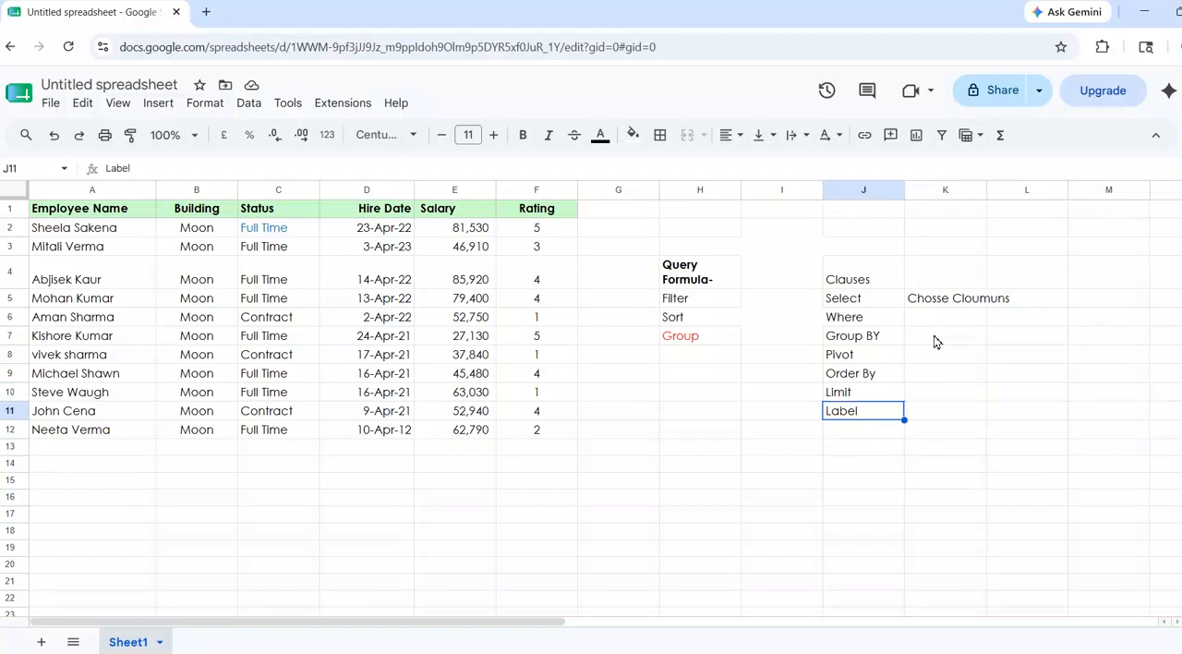
Examine the employee data range A1:F12 and its column headings from Employee Name through Rating.
click(696, 458)
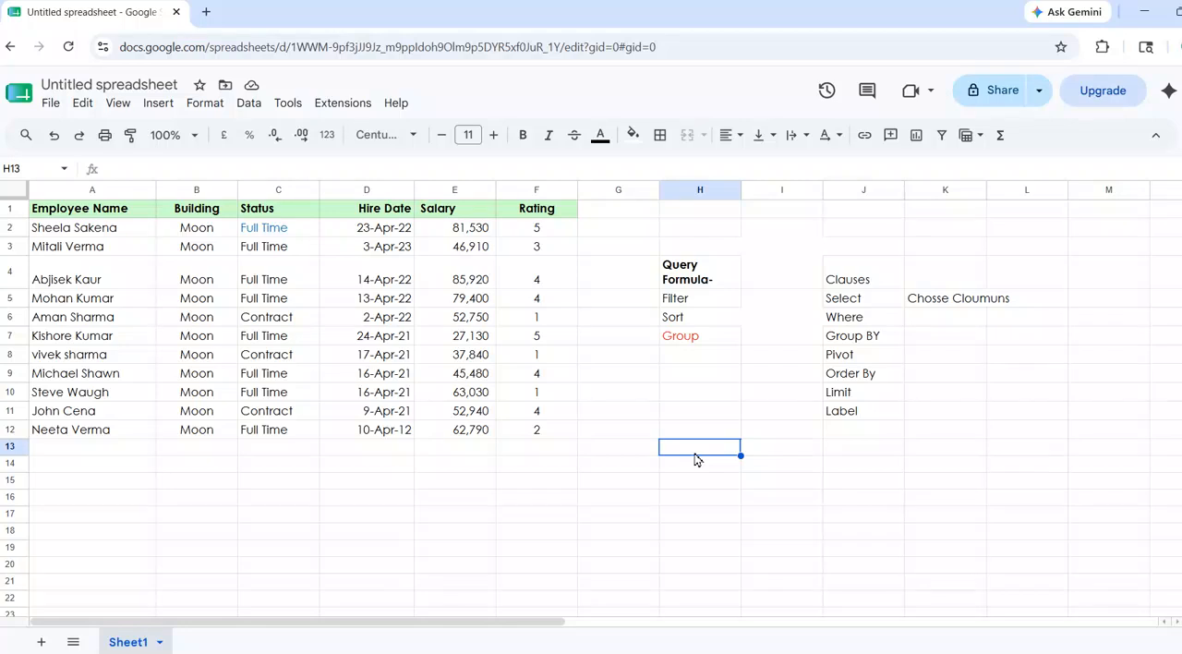
drag(97, 219, 532, 437)
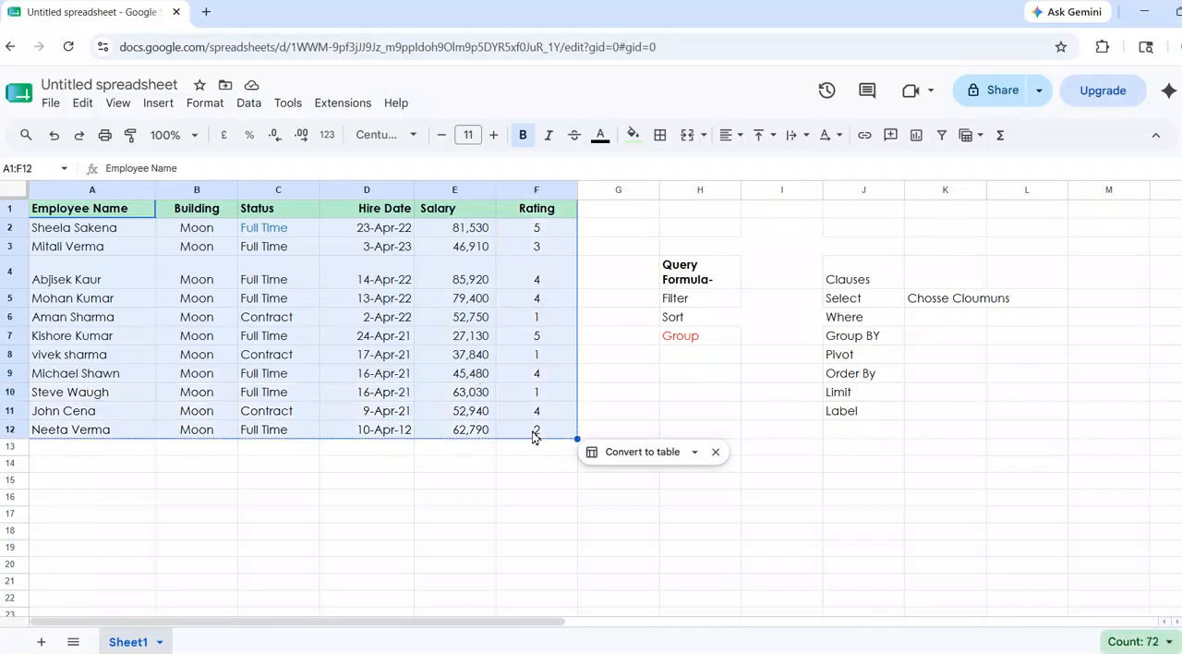
click(100, 214)
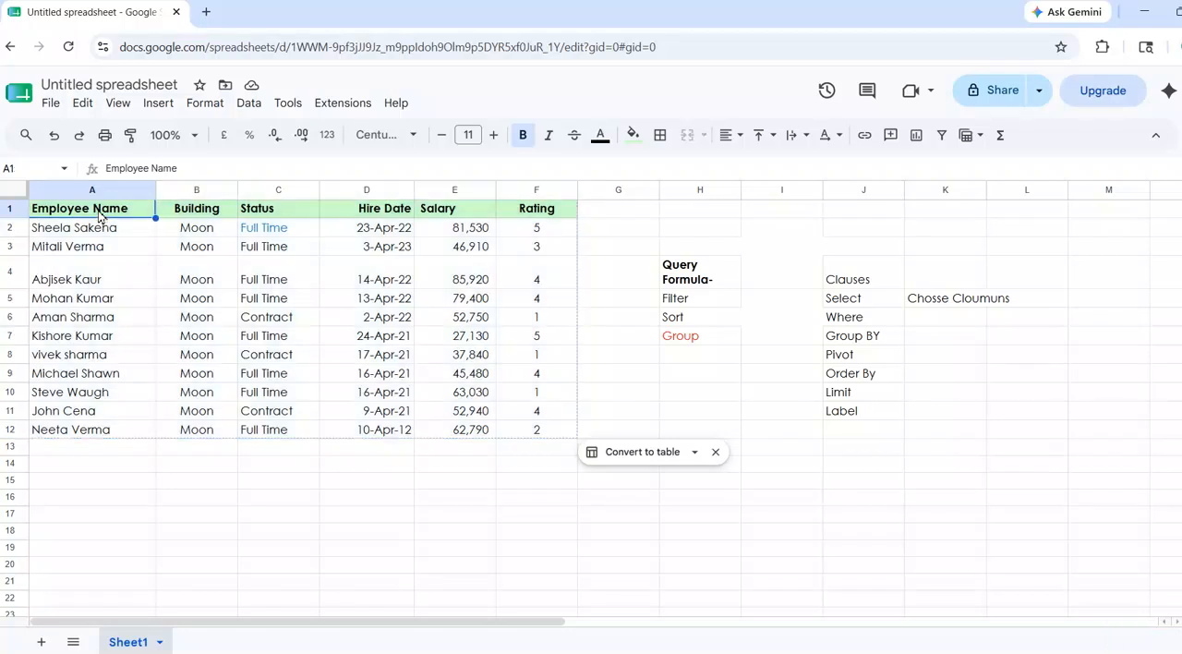
click(196, 215)
click(292, 211)
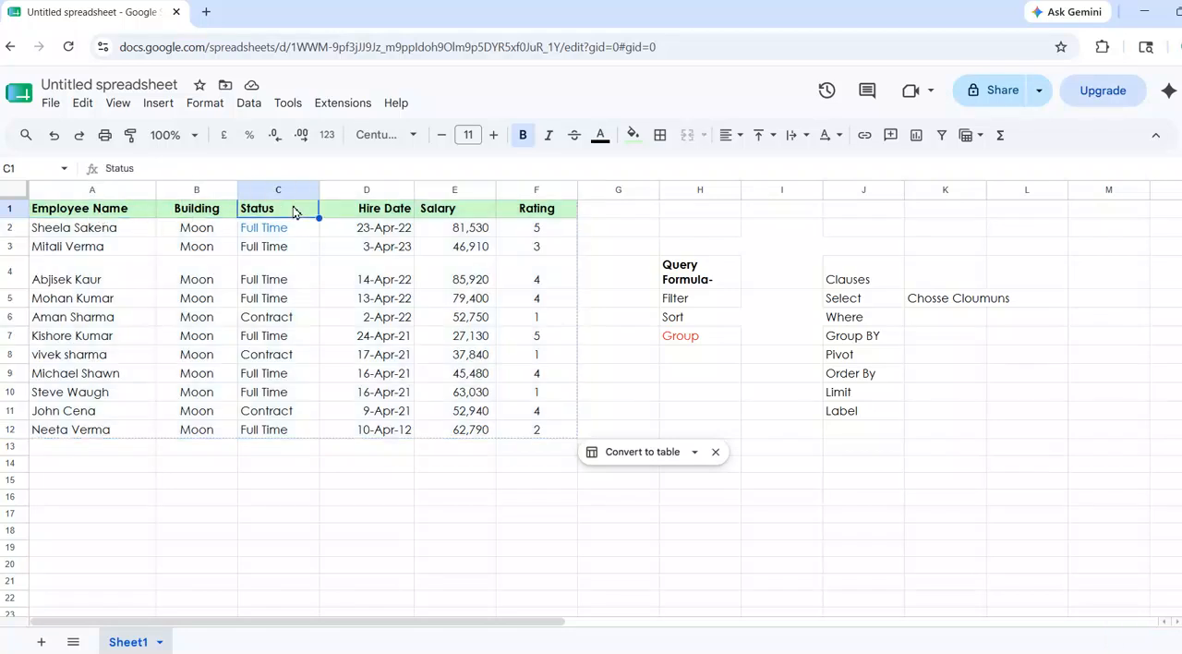
click(374, 212)
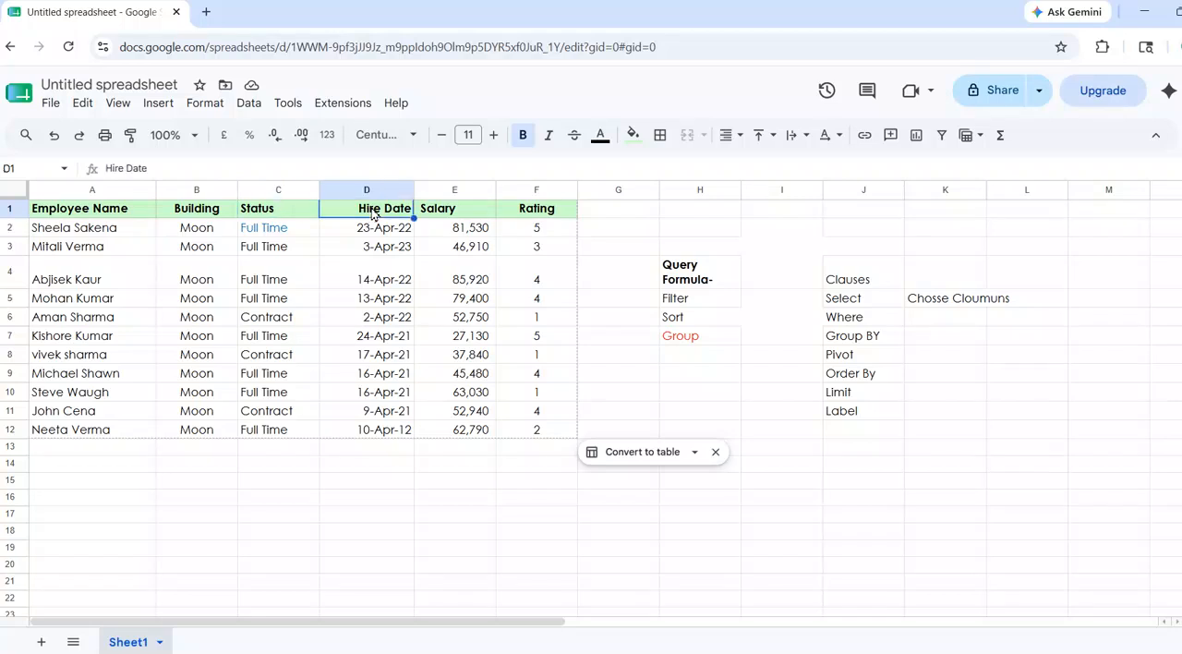
click(458, 212)
click(528, 213)
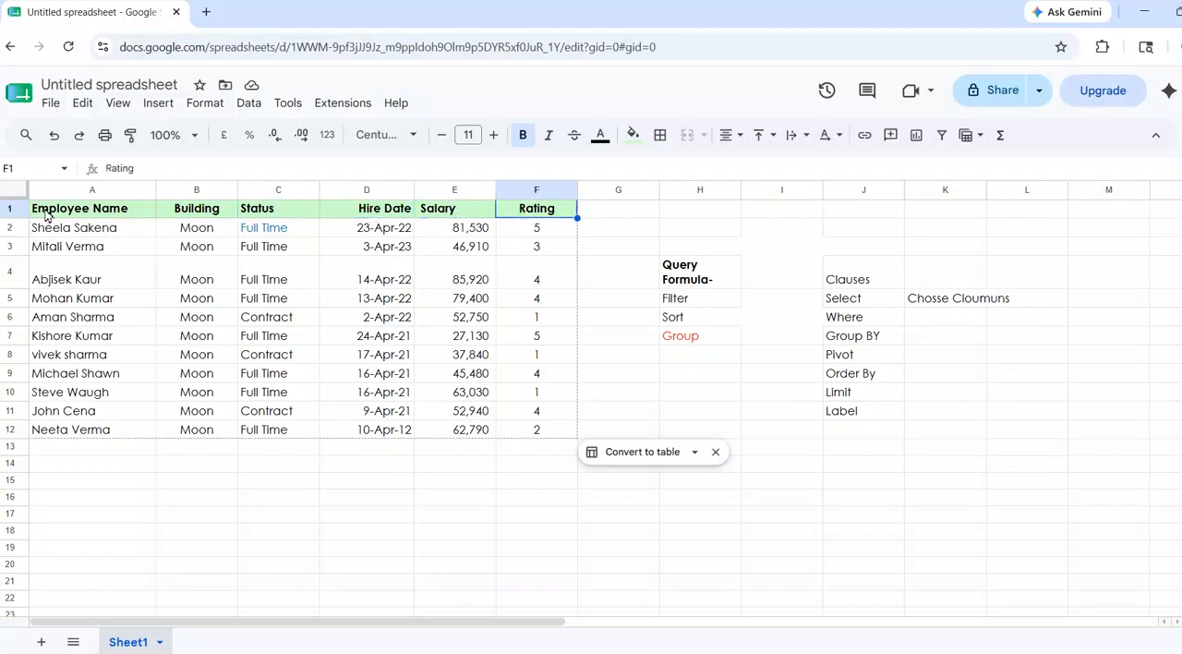
drag(47, 214, 575, 439)
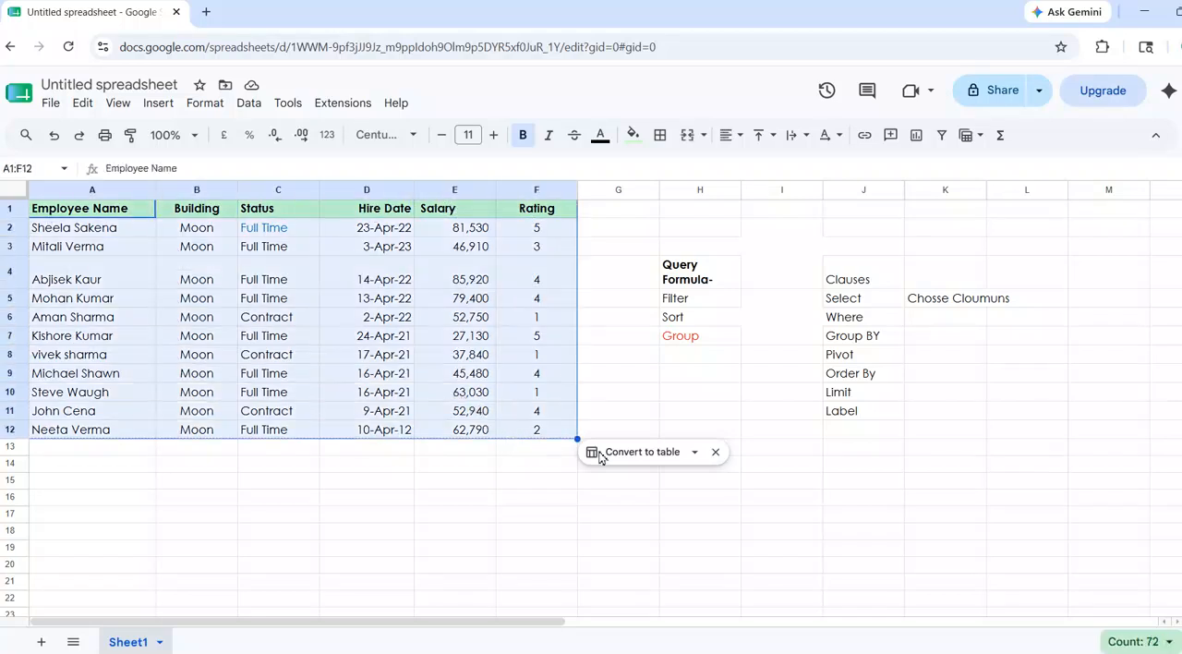
Enter the formula =QUERY(A1:F12," Select *",1) in cell G14 and select the returned table from G14 to L22.
click(639, 501)
click(633, 472)
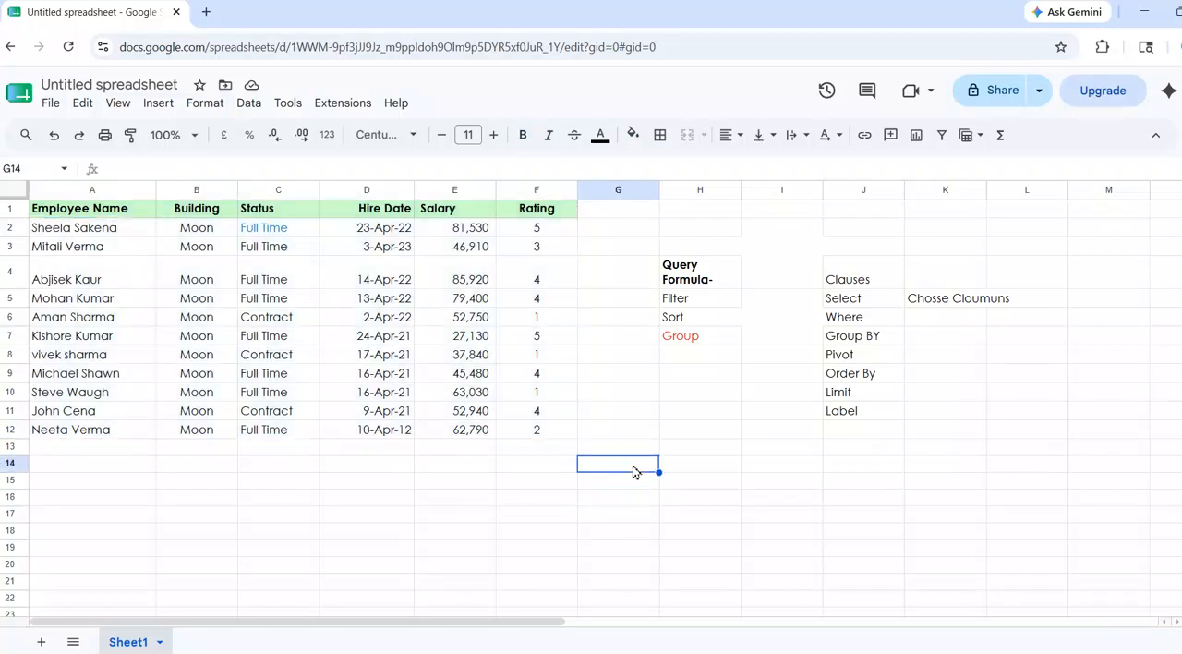
text(=quer)
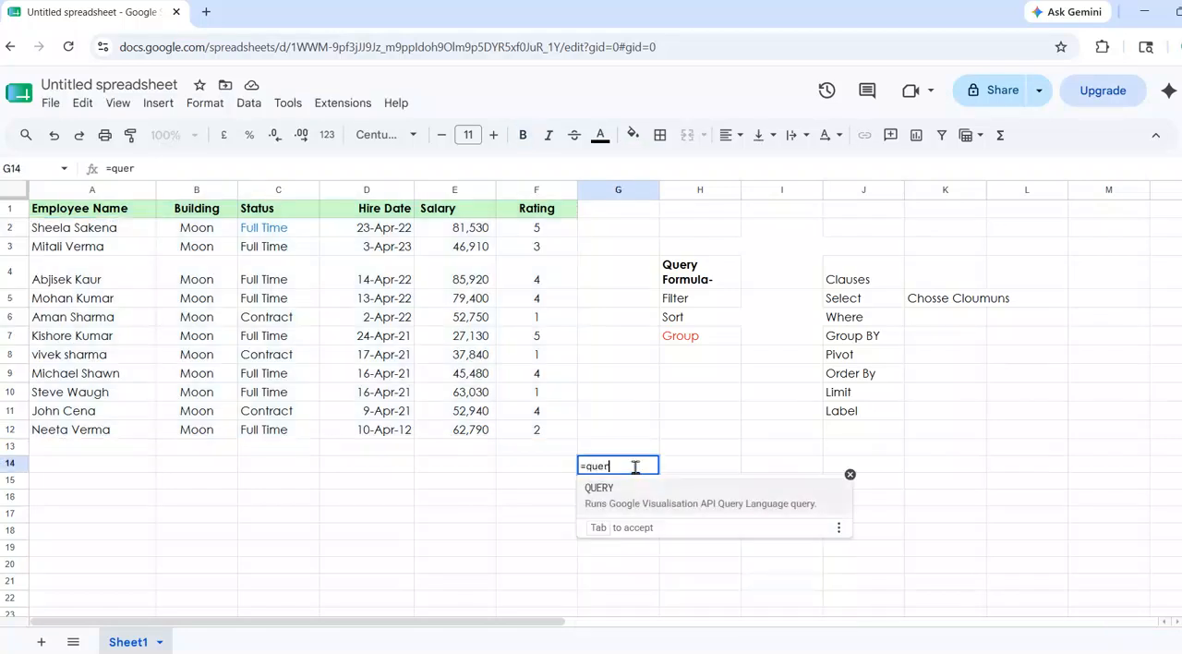
key(Tab)
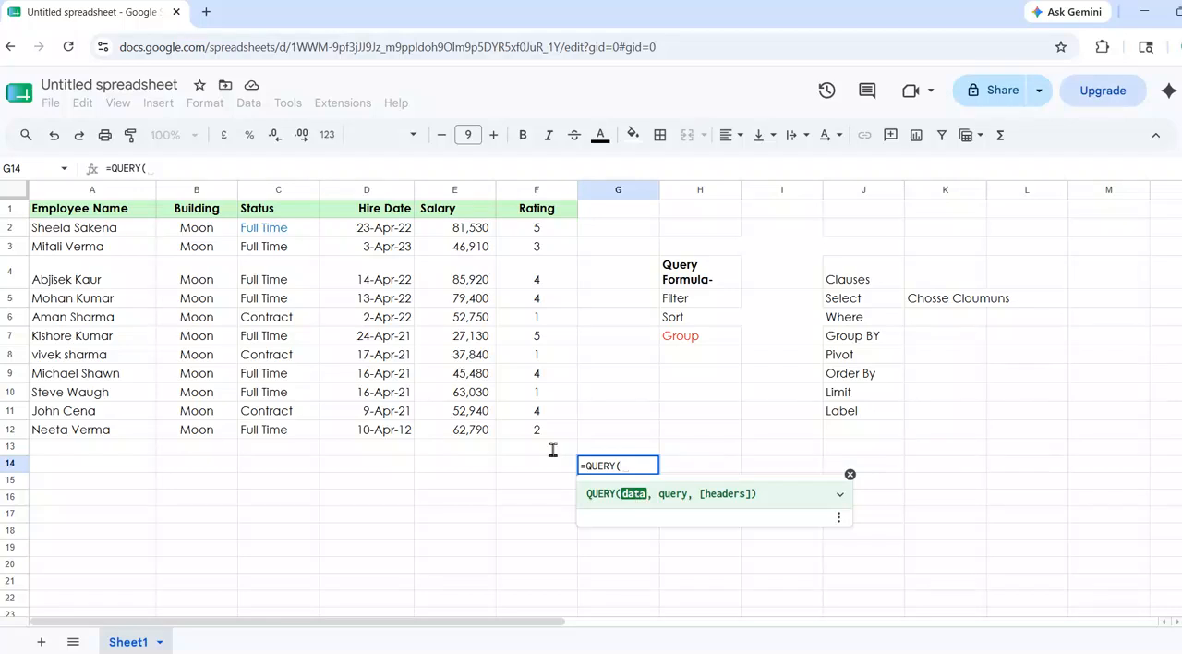
drag(77, 214, 521, 431)
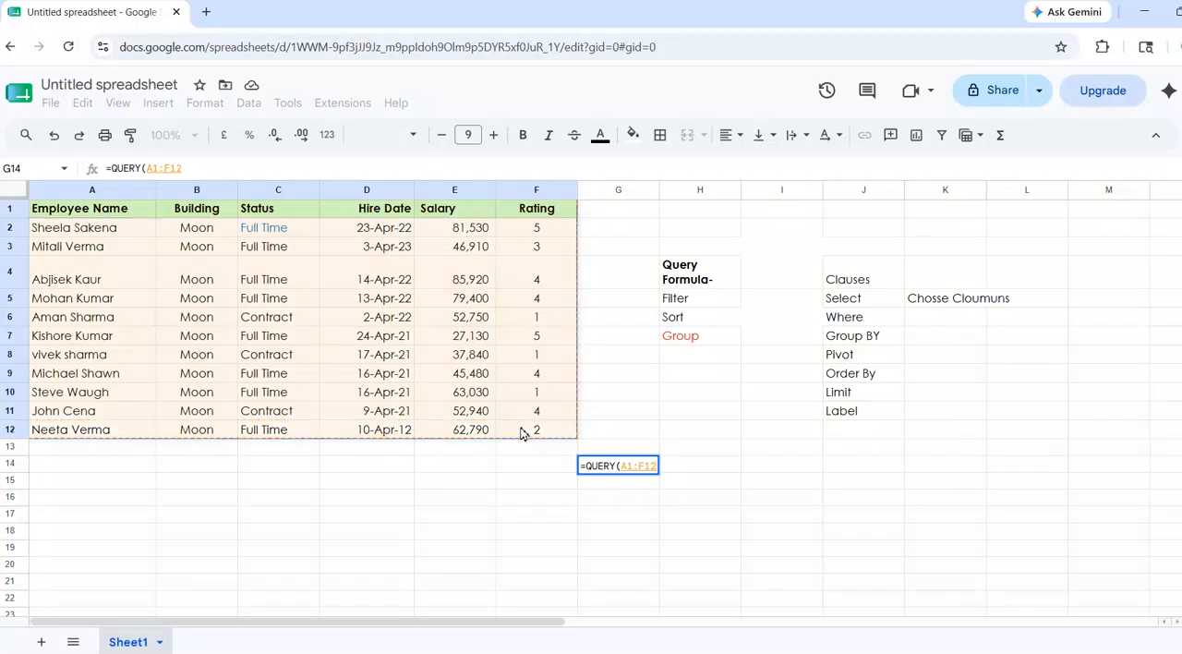
text(,)
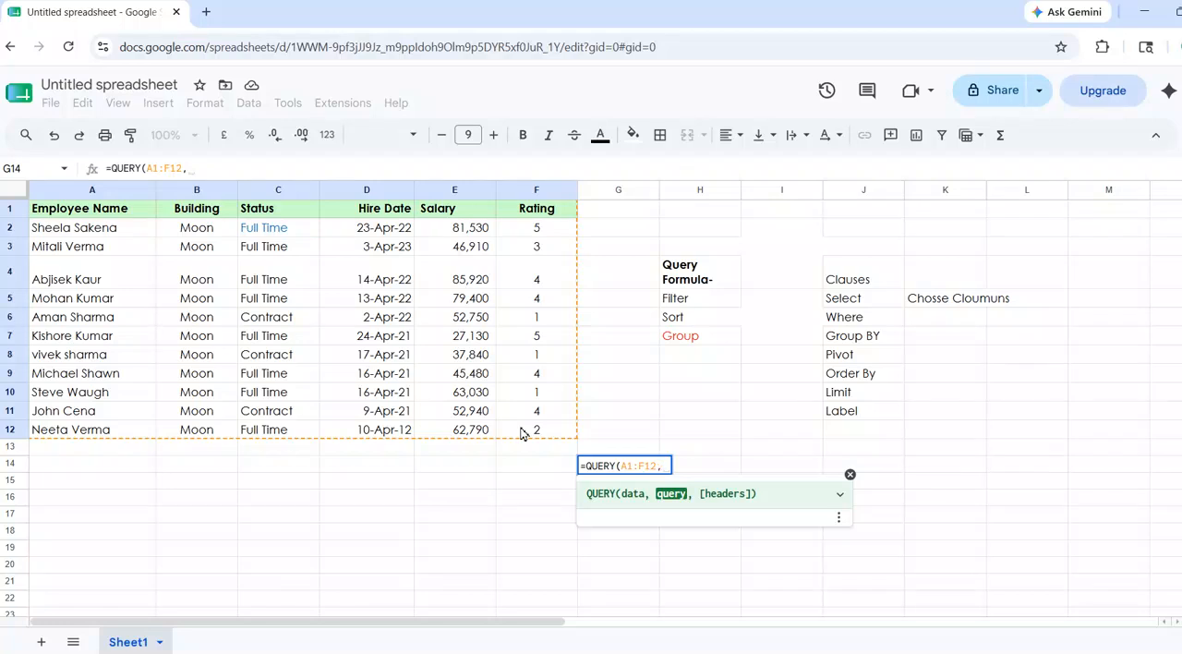
text(" Se)
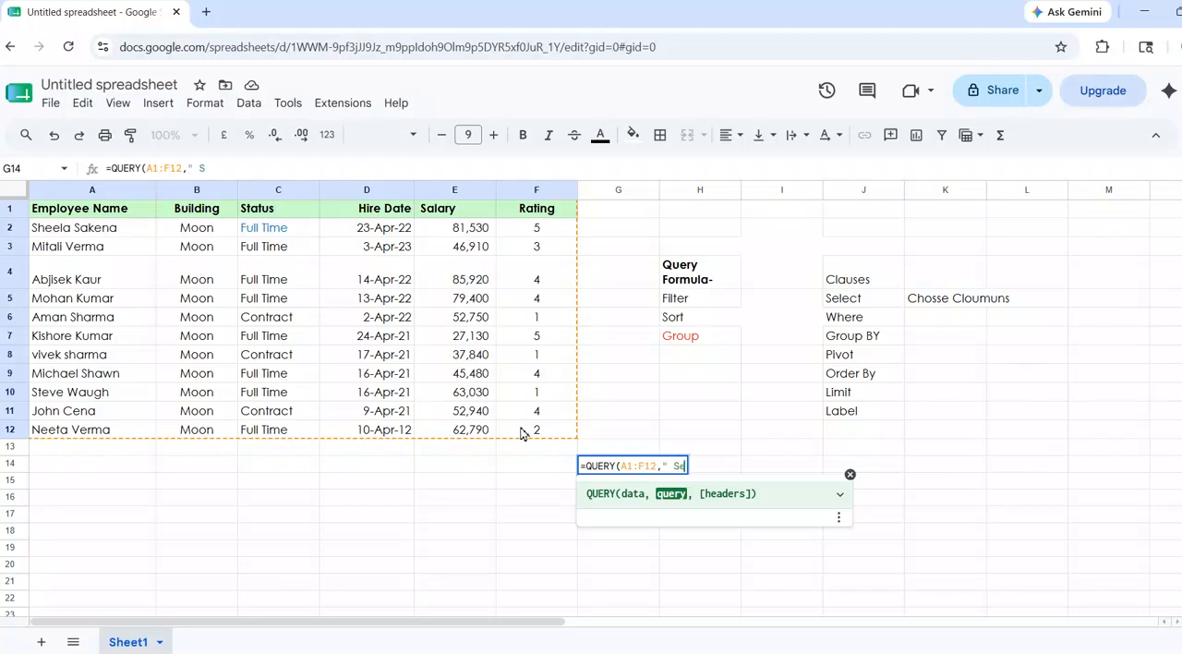
text(lect *)
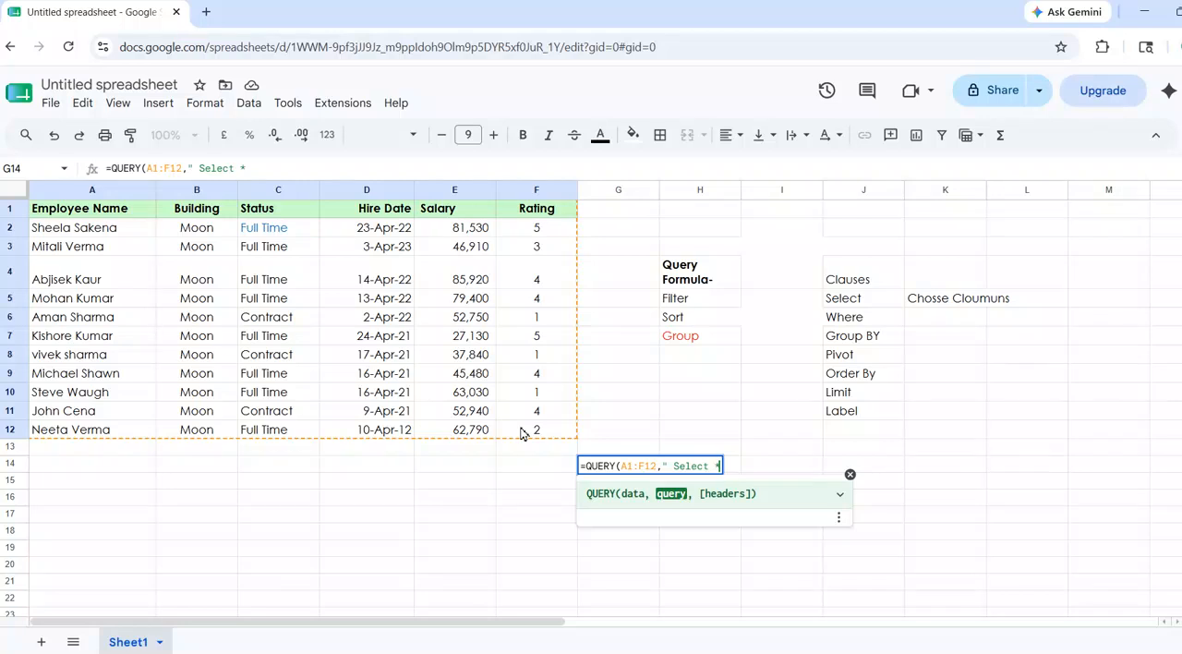
text(",)
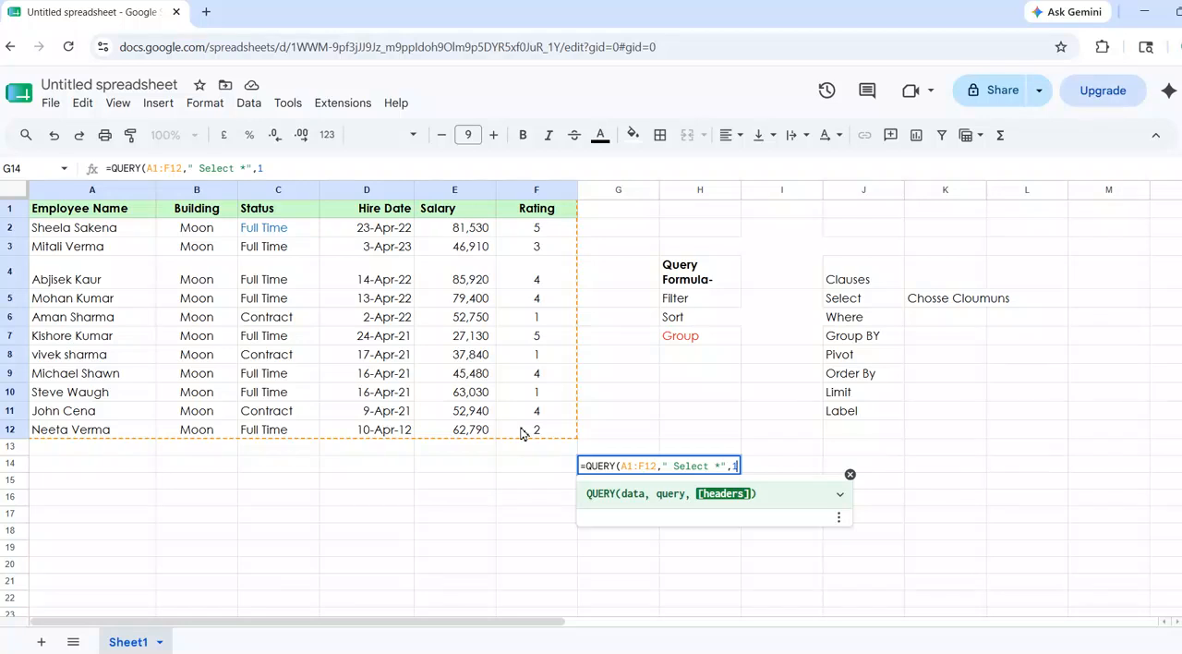
text(1)
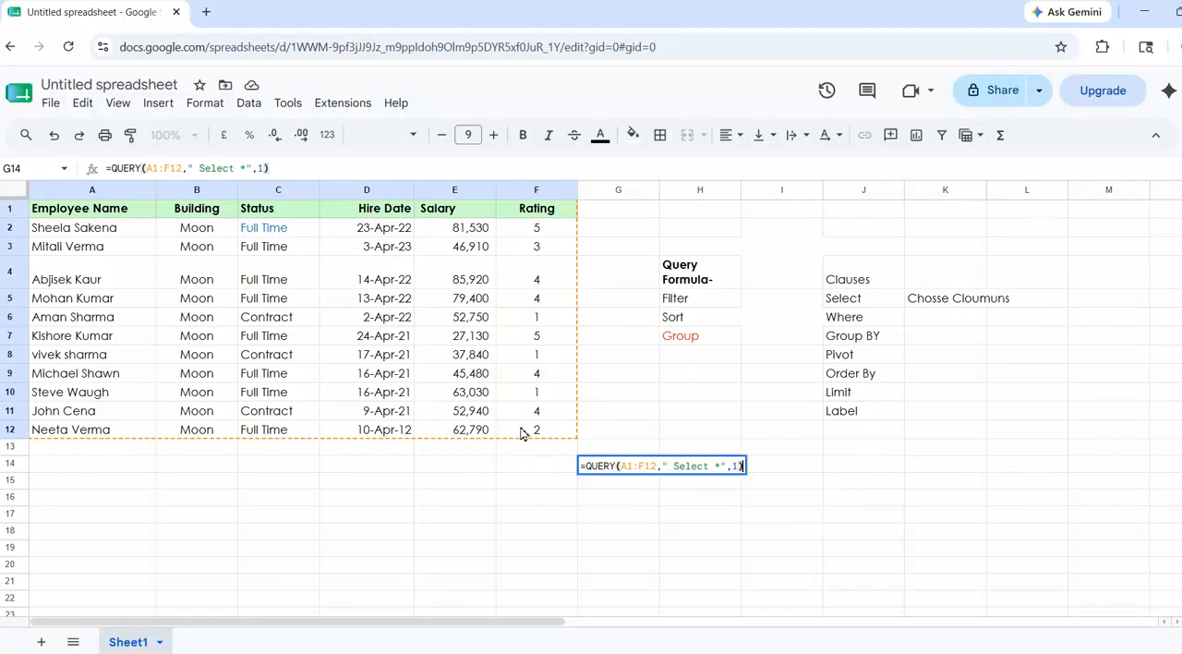
key(Return)
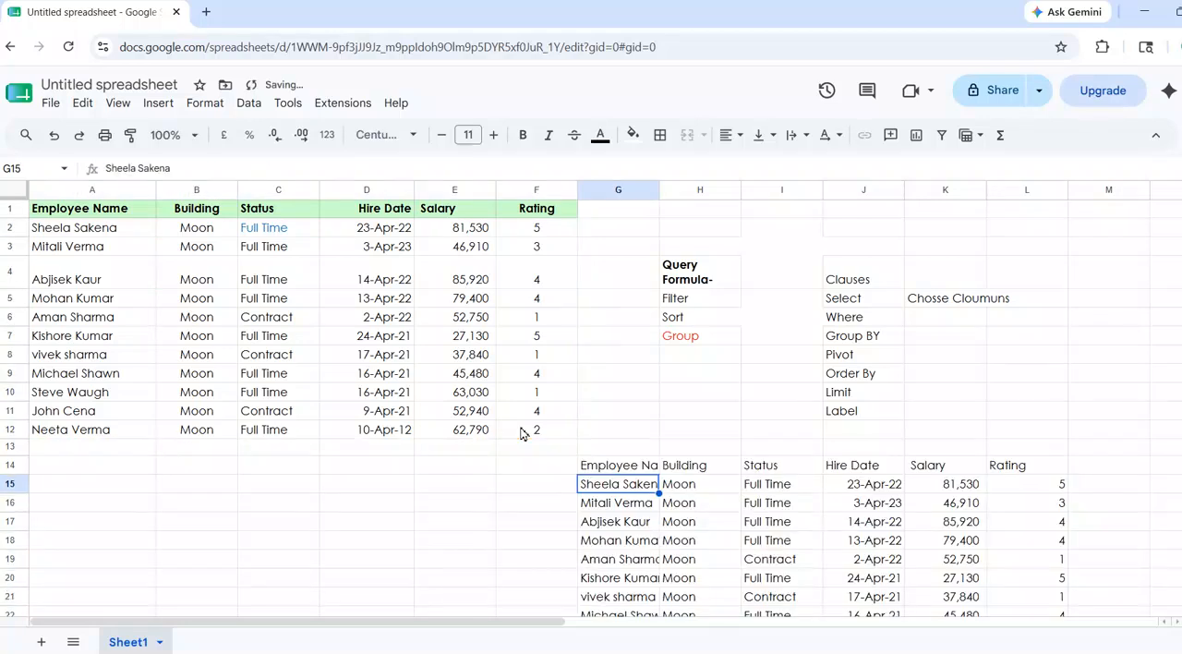
click(640, 469)
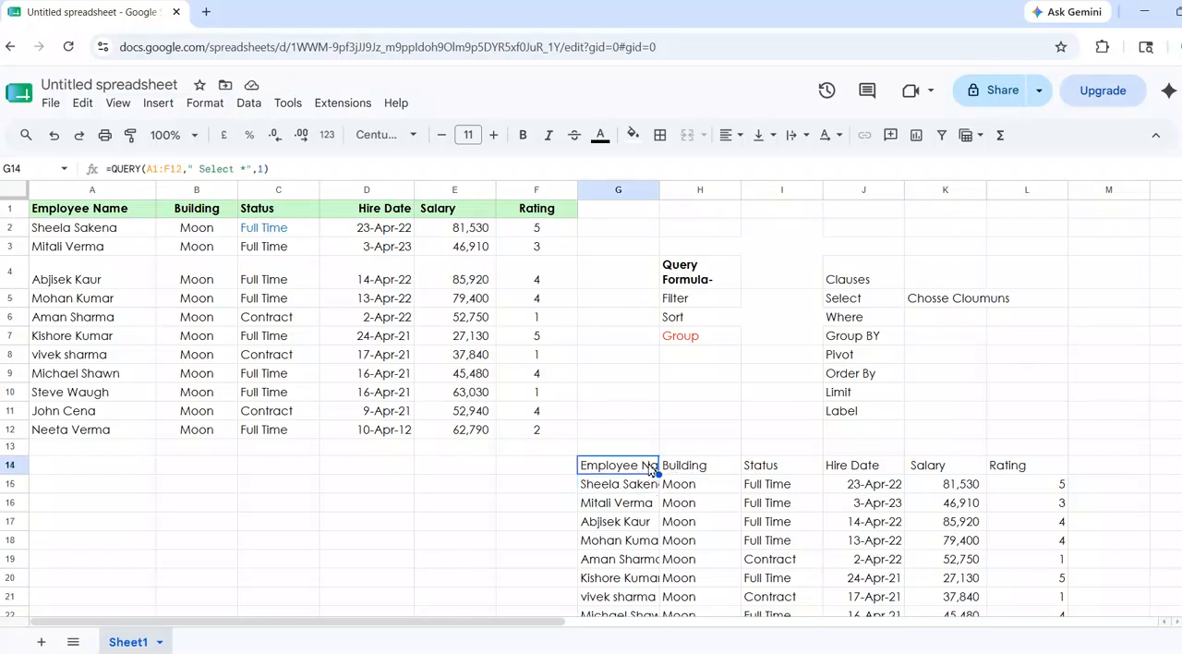
drag(649, 466, 1020, 621)
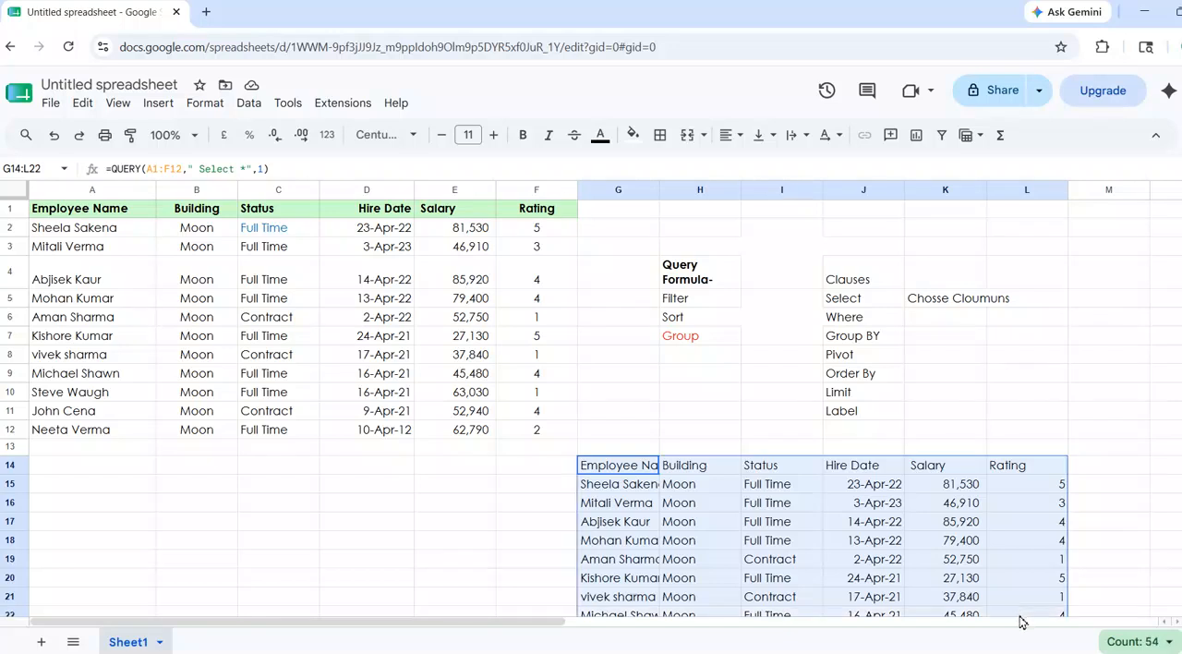